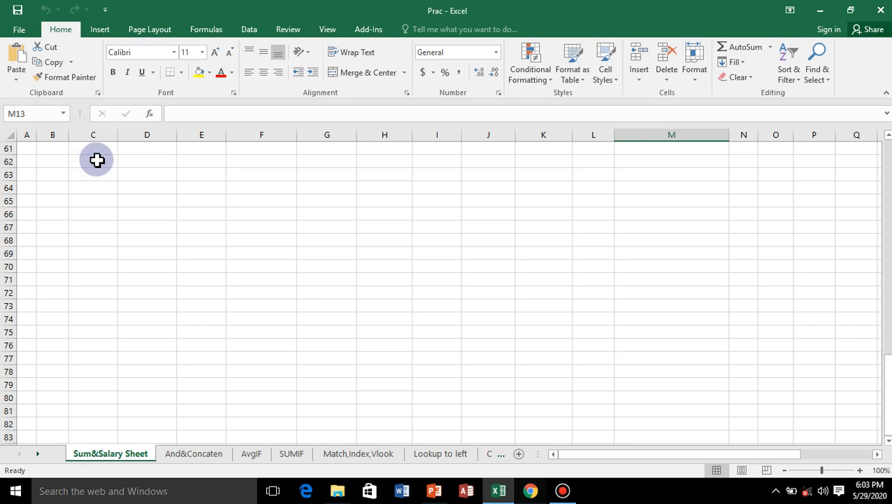
{"action": "left_click", "coordinate": [97, 160]}
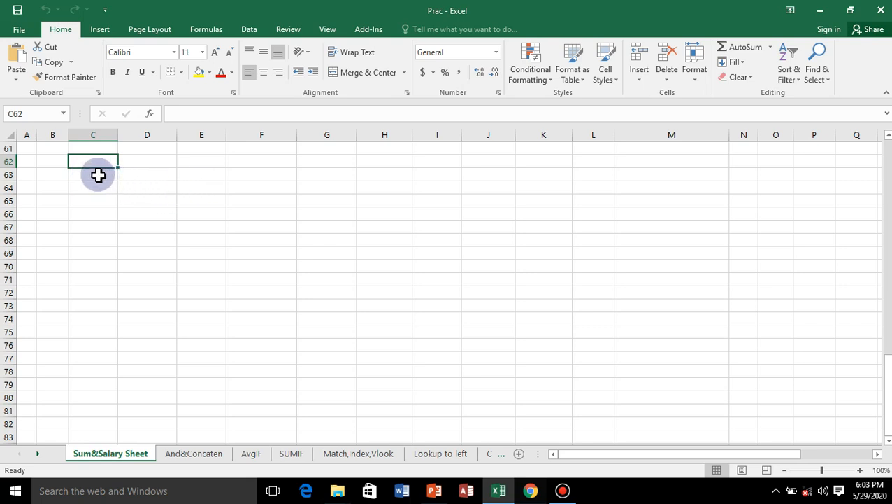
{"action": "left_click", "coordinate": [98, 180]}
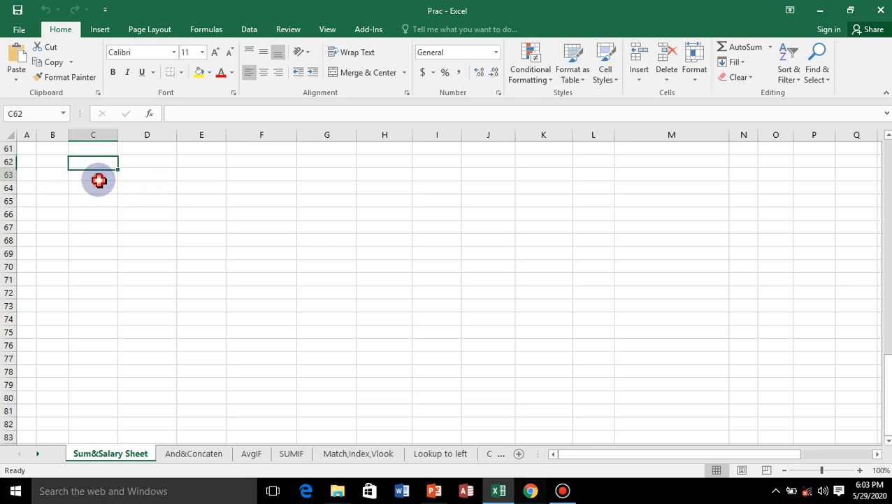
{"action": "left_click", "coordinate": [99, 163]}
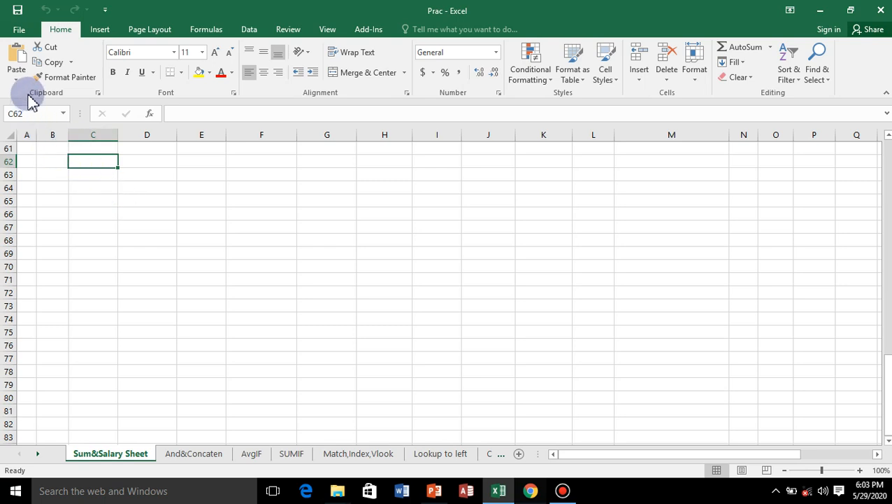
{"action": "left_click", "coordinate": [17, 32]}
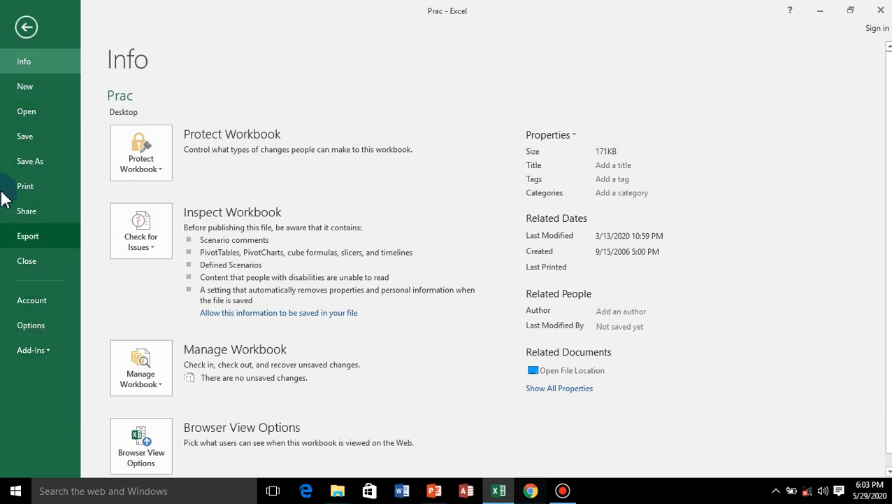
{"action": "left_click", "coordinate": [25, 28]}
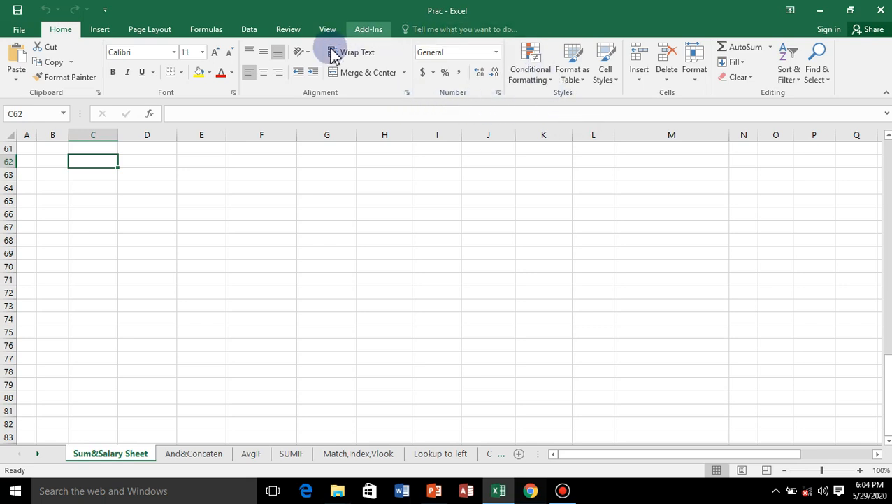
{"action": "left_click", "coordinate": [102, 35]}
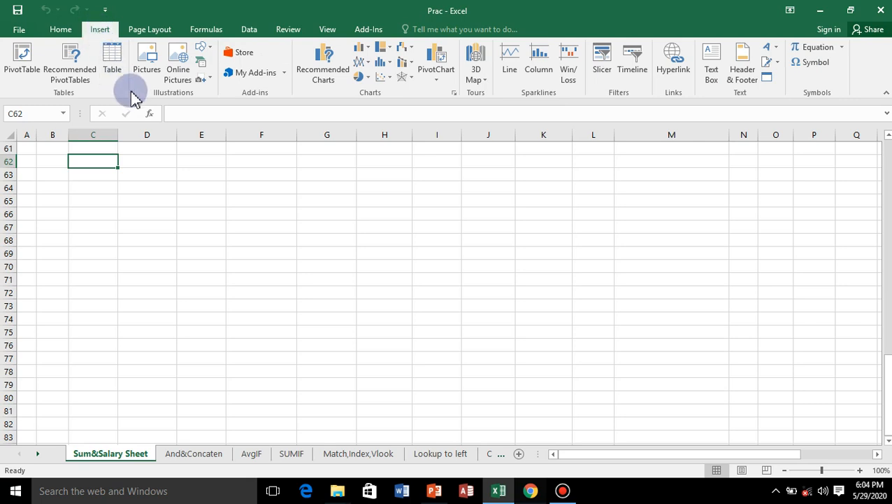
{"action": "left_click", "coordinate": [150, 31]}
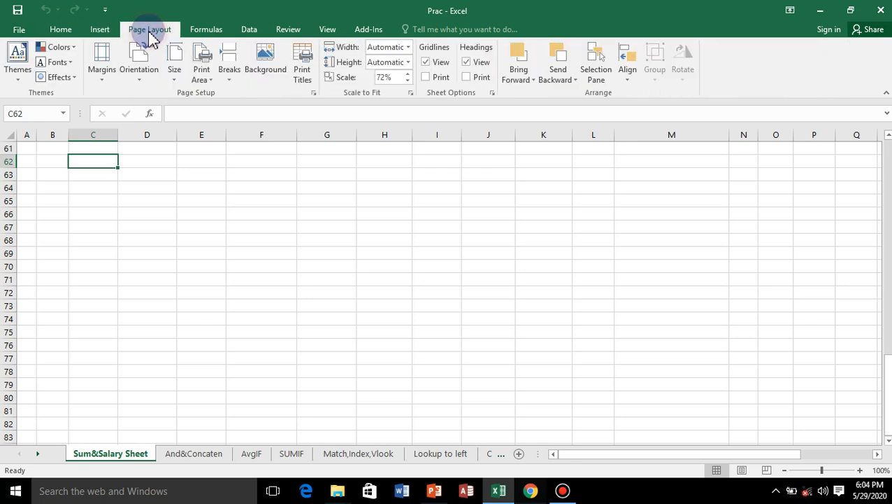
{"action": "left_click", "coordinate": [223, 32]}
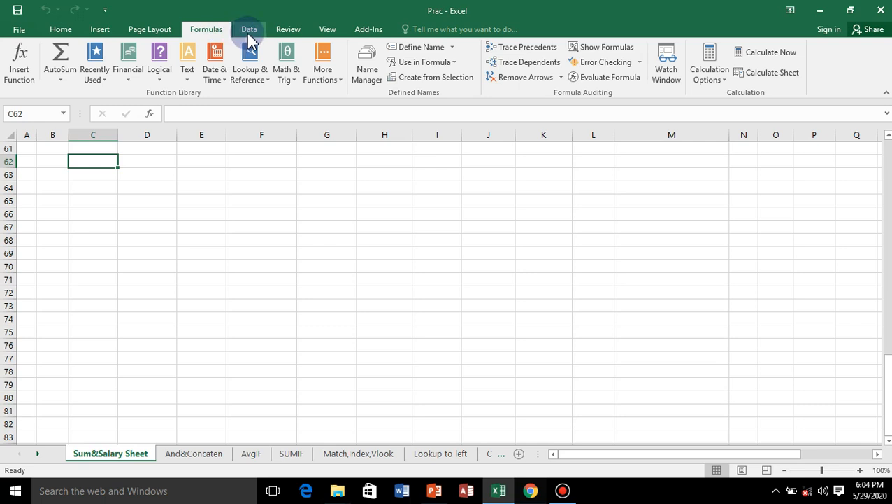
{"action": "left_click", "coordinate": [250, 35]}
{"action": "left_click", "coordinate": [291, 33]}
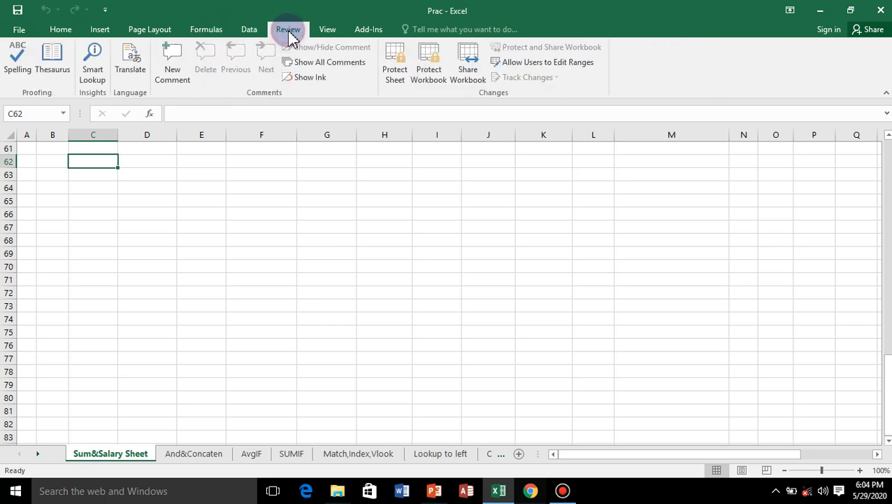
{"action": "left_click", "coordinate": [329, 35]}
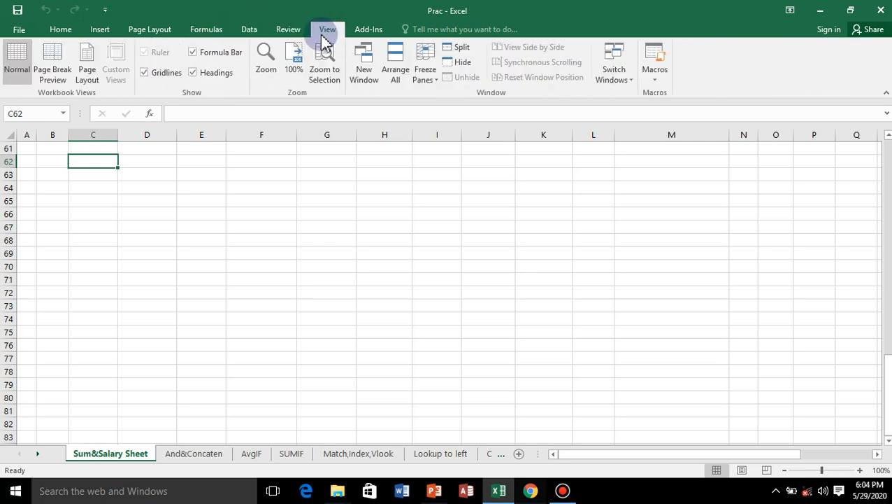
{"action": "left_click", "coordinate": [21, 32]}
{"action": "left_click", "coordinate": [28, 27]}
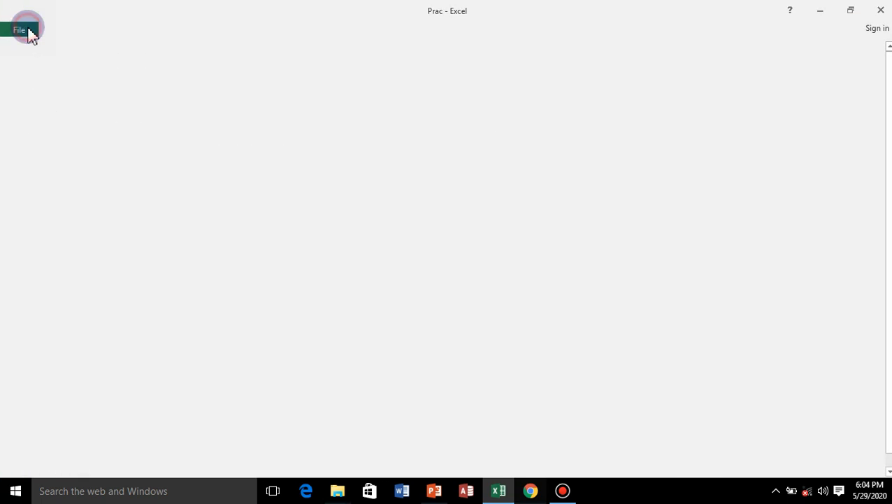
{"action": "left_click", "coordinate": [60, 29]}
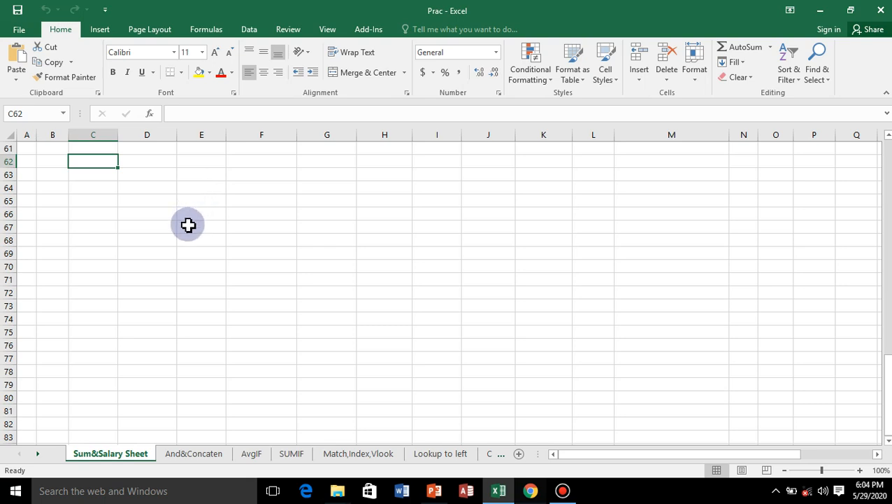
Step: Clear the existing row totals in L39:L55 and the summary totals in D56:M57 of the salary table
{"action": "scroll", "coordinate": [188, 224], "scroll_direction": "up", "scroll_amount": 4}
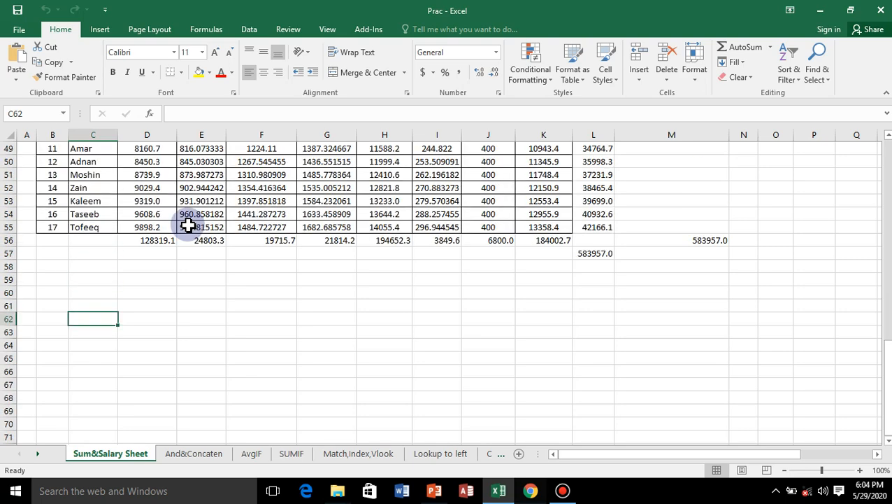
{"action": "scroll", "coordinate": [188, 224], "scroll_direction": "up", "scroll_amount": 4}
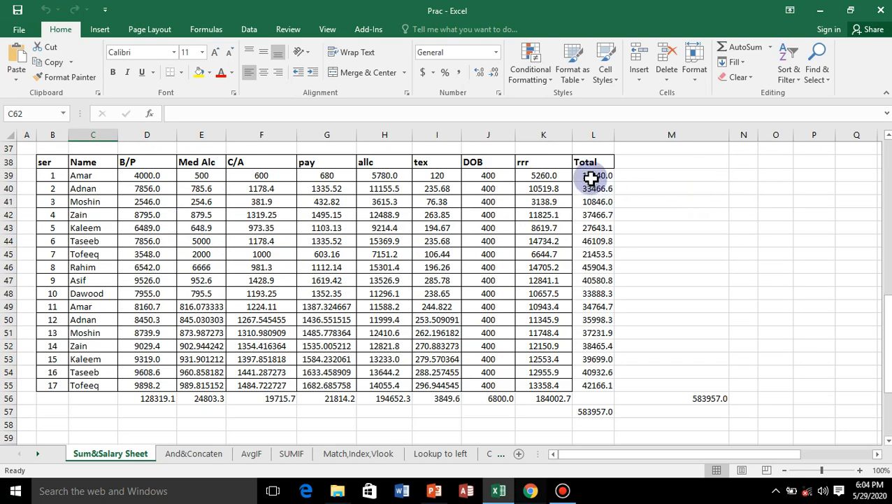
{"action": "left_click_drag", "start_coordinate": [592, 176], "coordinate": [589, 371]}
{"action": "key", "text": "Delete"}
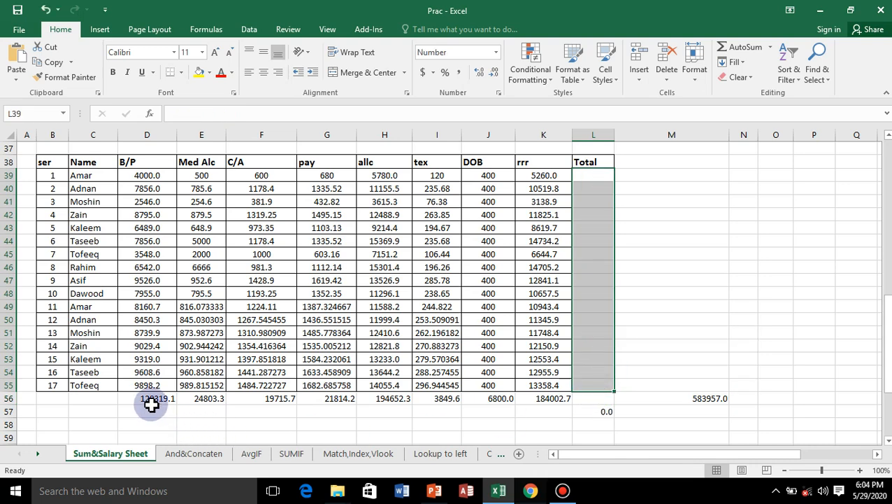
{"action": "left_click_drag", "start_coordinate": [151, 404], "coordinate": [700, 413]}
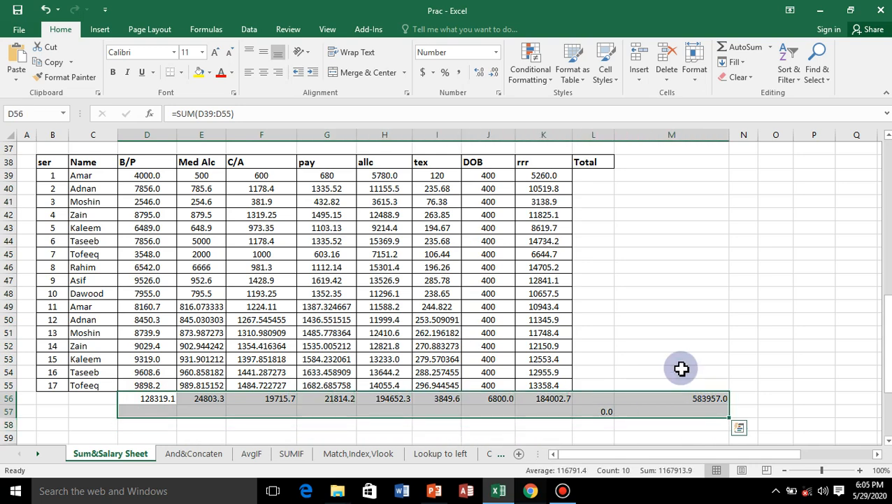
{"action": "key", "text": "Delete"}
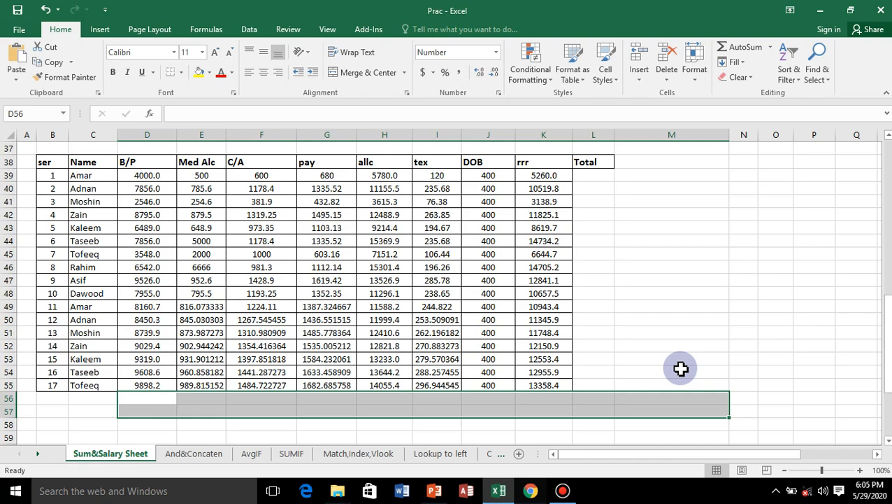
{"action": "scroll", "coordinate": [692, 339], "scroll_direction": "up", "scroll_amount": 1}
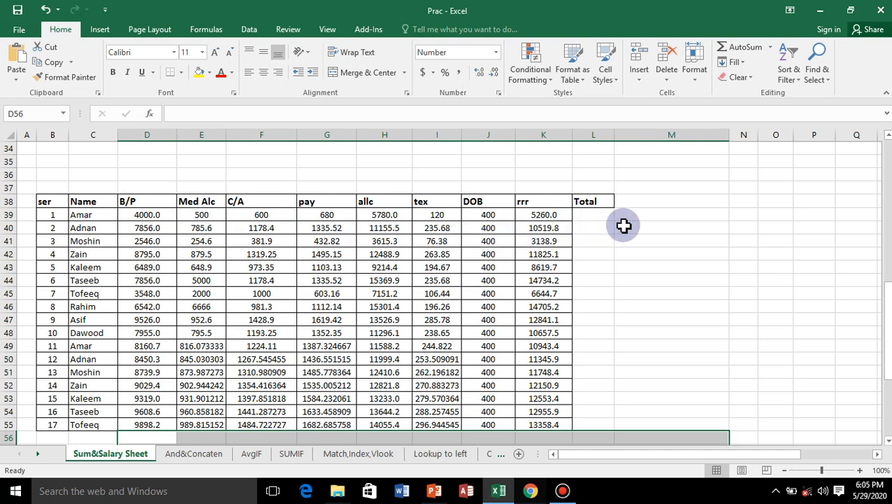
{"action": "scroll", "coordinate": [625, 224], "scroll_direction": "down", "scroll_amount": 1}
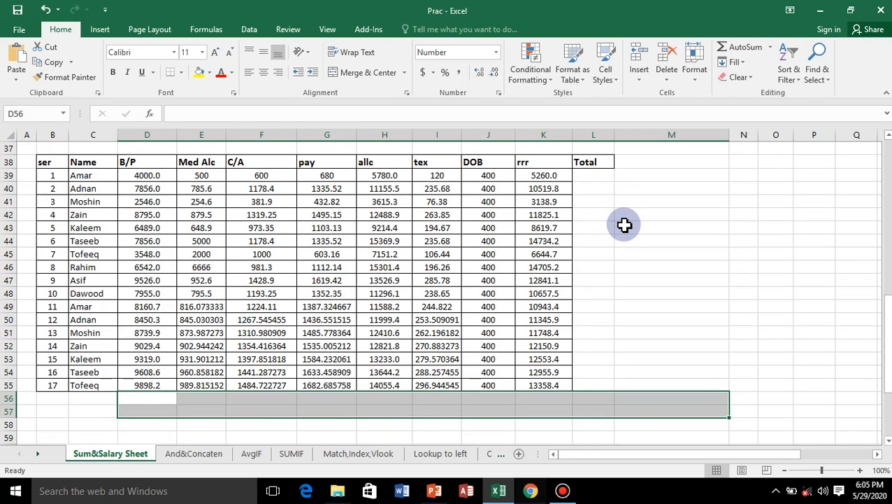
Step: Enter the formula =SUM(D39:K39) in L39 to total the first employee's row
{"action": "left_click", "coordinate": [593, 178]}
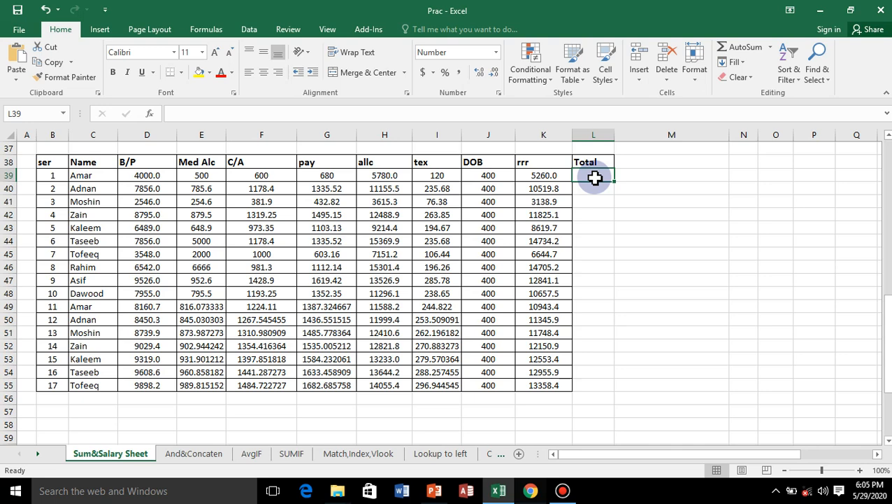
{"action": "type", "text": "="}
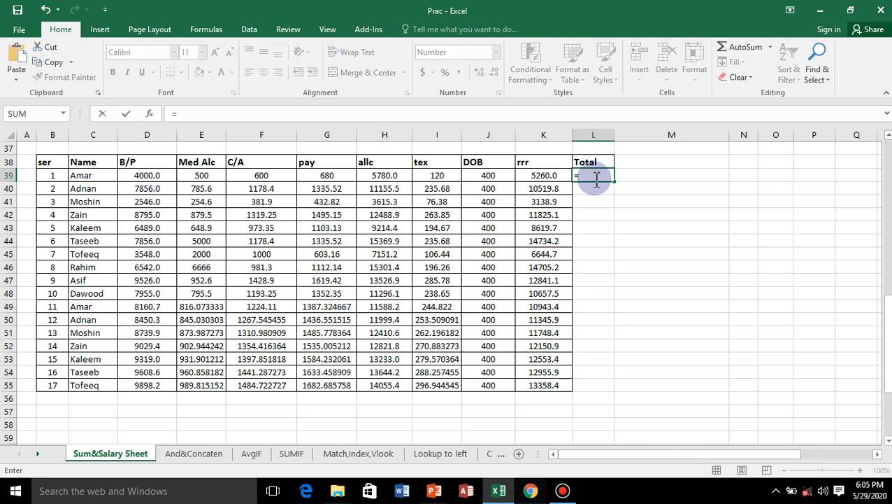
{"action": "type", "text": "su"}
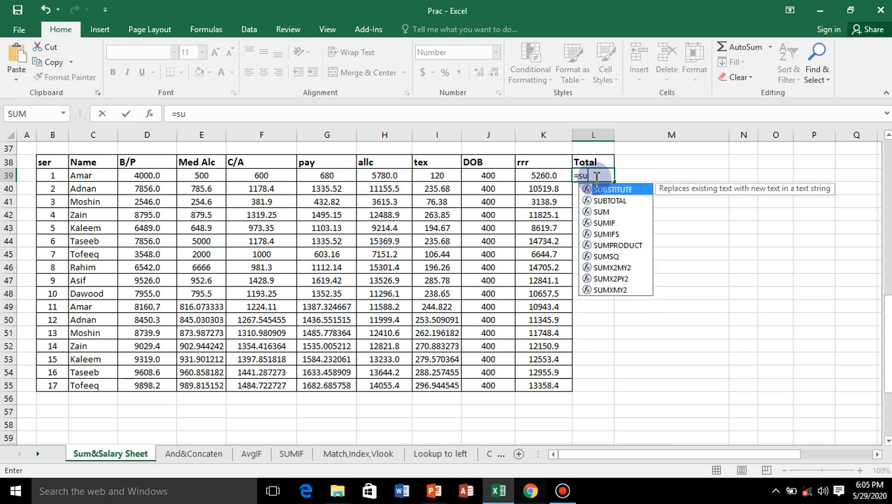
{"action": "type", "text": "m"}
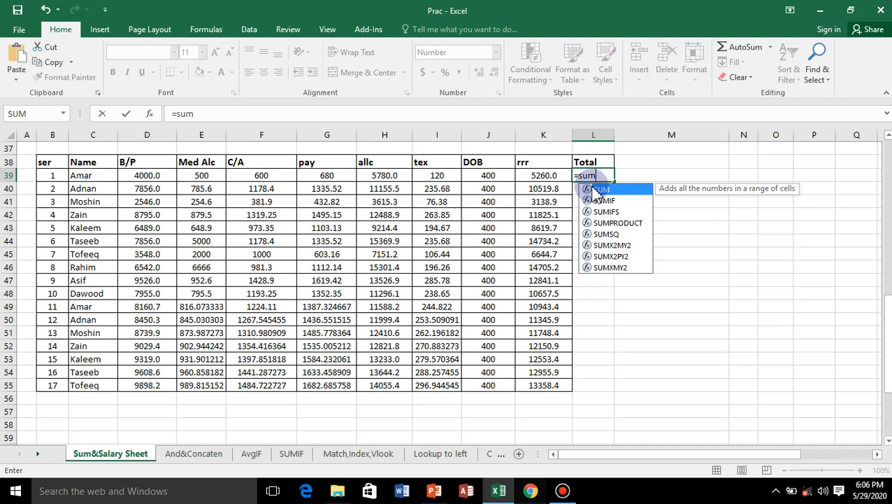
{"action": "double_click", "coordinate": [603, 190]}
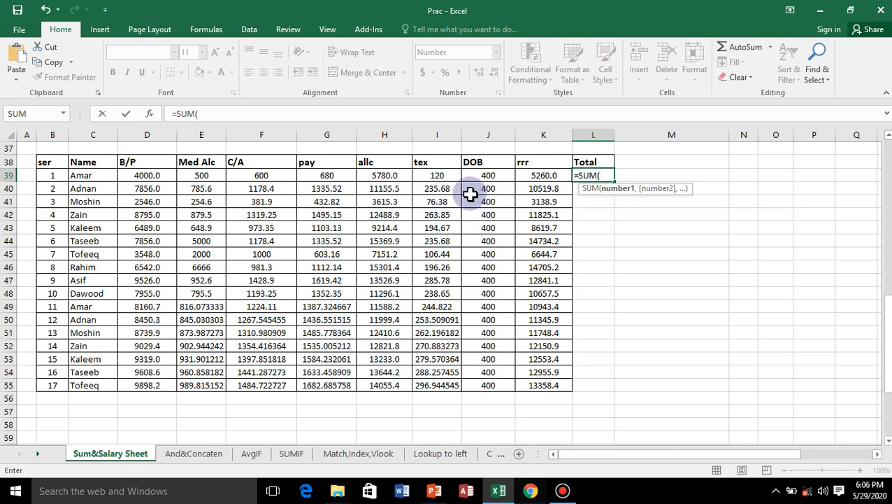
{"action": "left_click", "coordinate": [153, 175]}
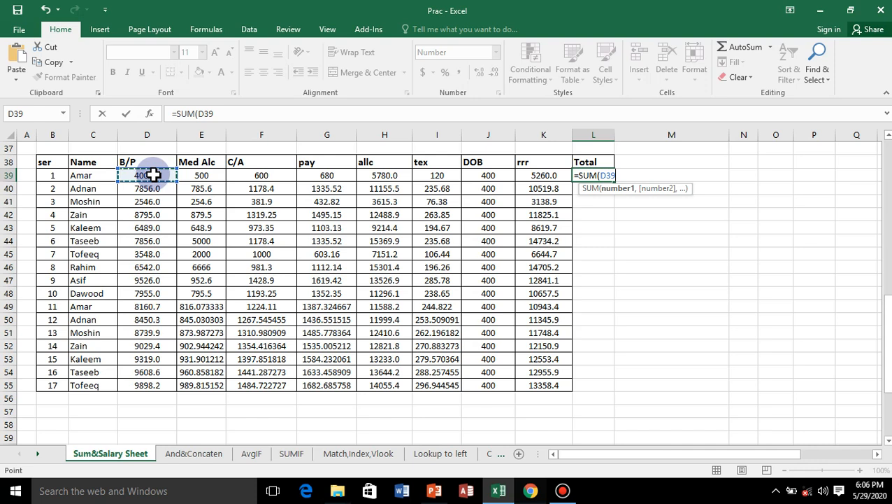
{"action": "left_click_drag", "start_coordinate": [158, 175], "coordinate": [195, 176]}
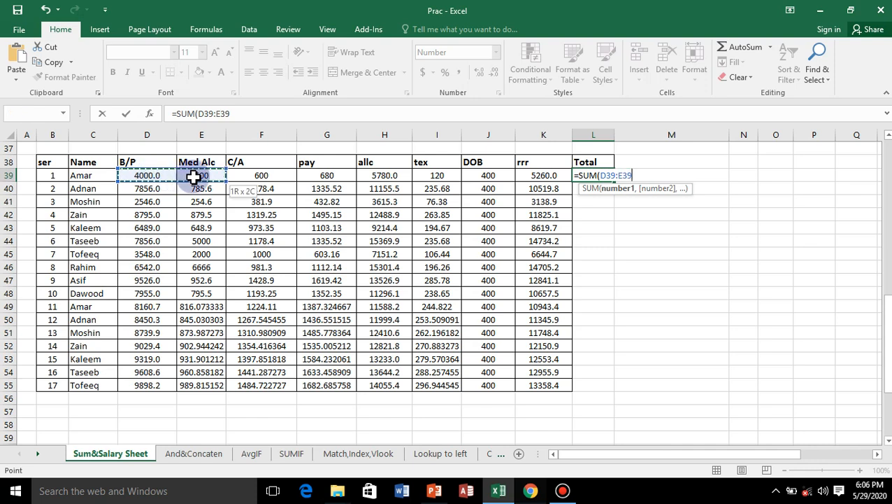
{"action": "left_click_drag", "start_coordinate": [296, 175], "coordinate": [356, 177]}
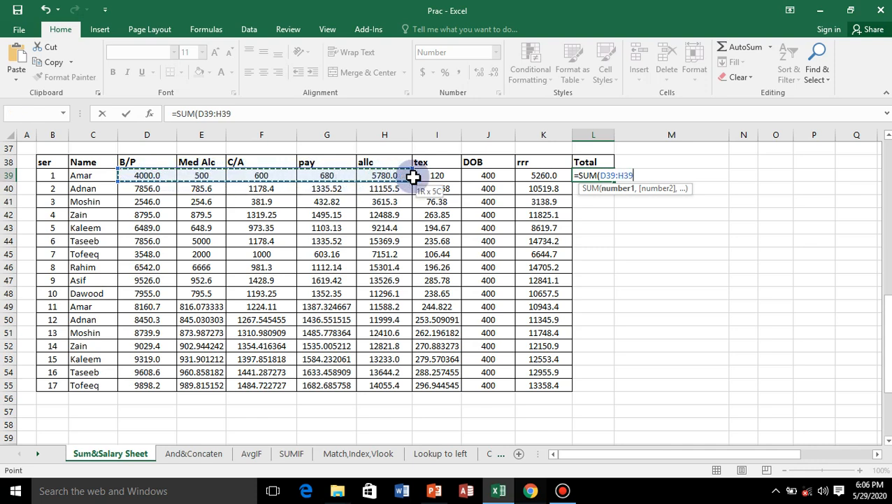
{"action": "left_click_drag", "start_coordinate": [414, 177], "coordinate": [542, 177]}
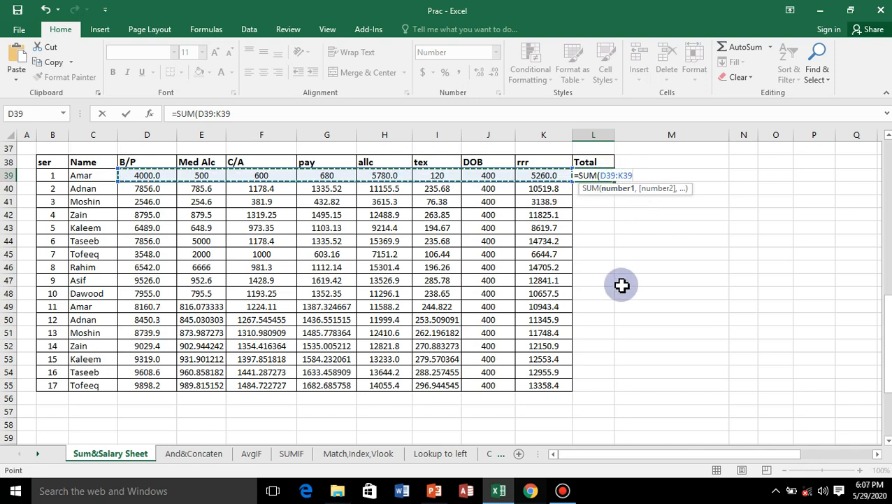
{"action": "type", "text": ")"}
{"action": "key", "text": "Return"}
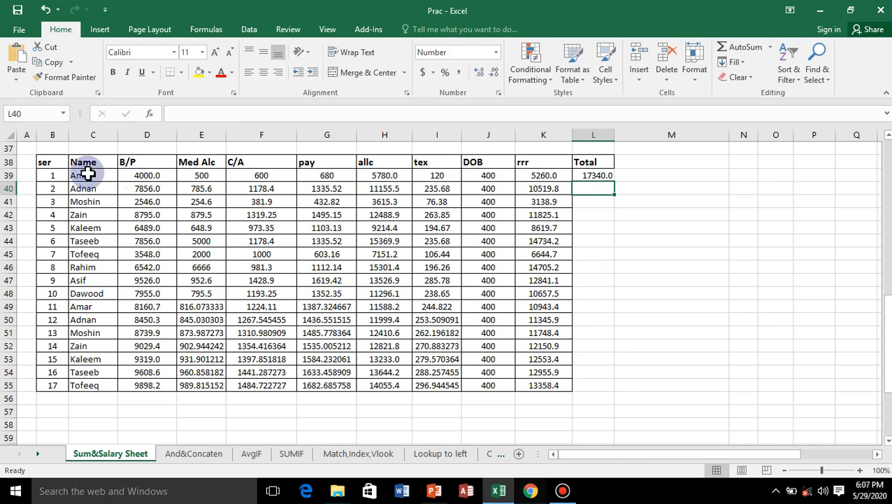
Step: Fill the SUM formula from L39 down to L55 for the remaining employees
{"action": "left_click", "coordinate": [596, 175]}
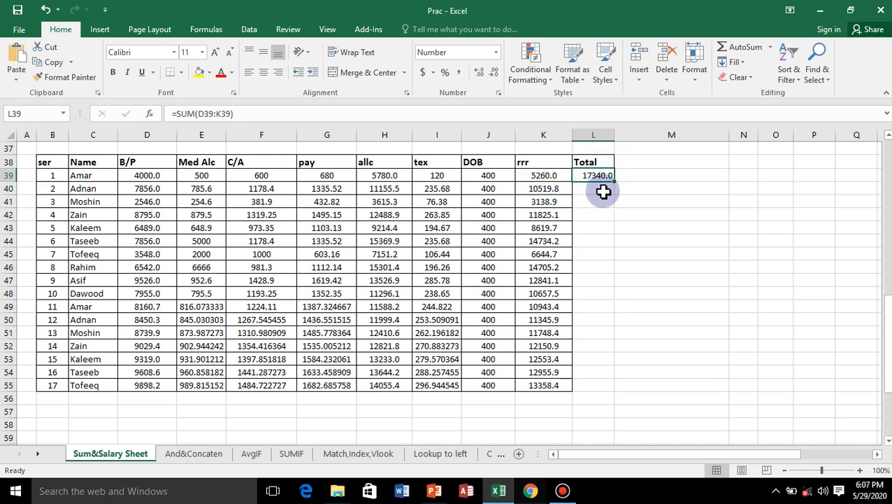
{"action": "left_click", "coordinate": [599, 190]}
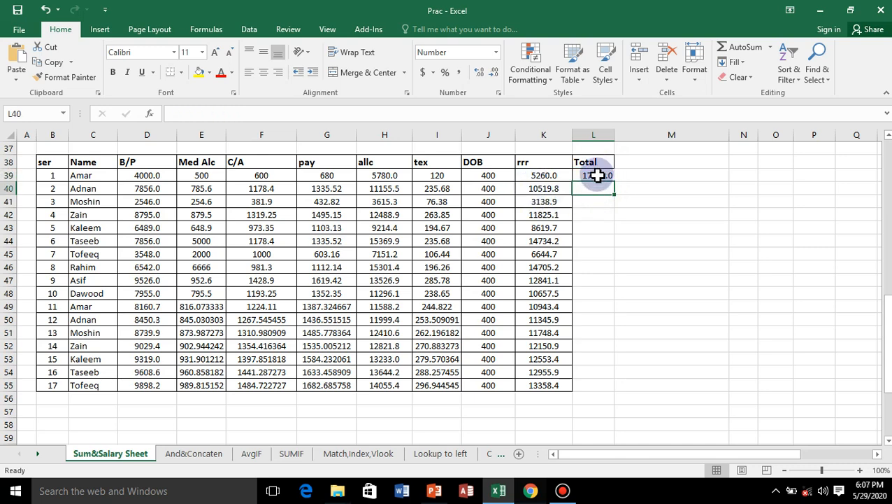
{"action": "left_click", "coordinate": [597, 175]}
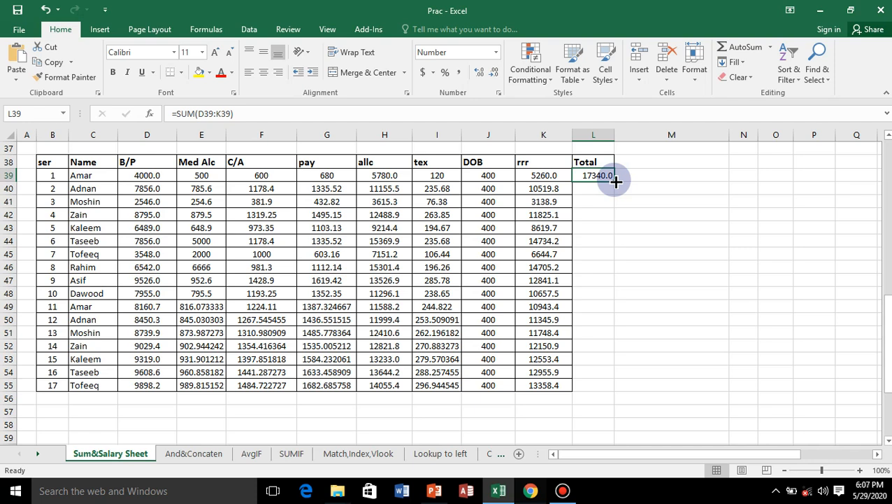
{"action": "left_click_drag", "start_coordinate": [618, 180], "coordinate": [591, 396]}
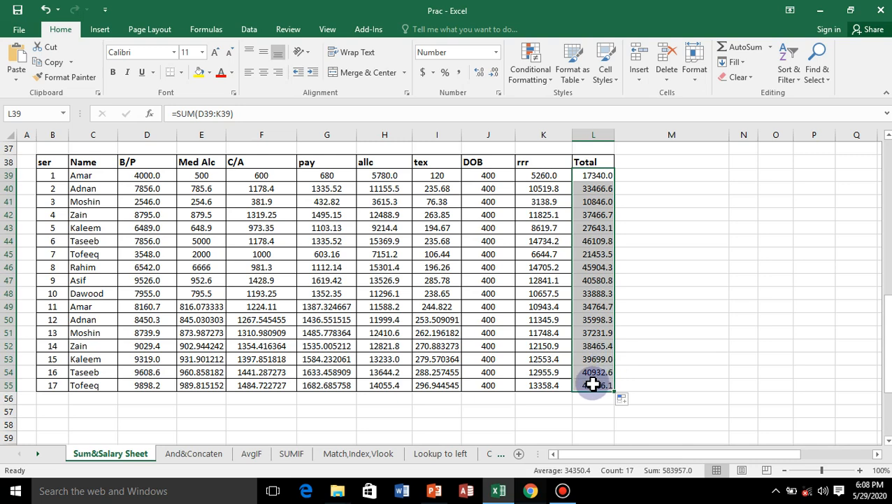
{"action": "left_click", "coordinate": [635, 241]}
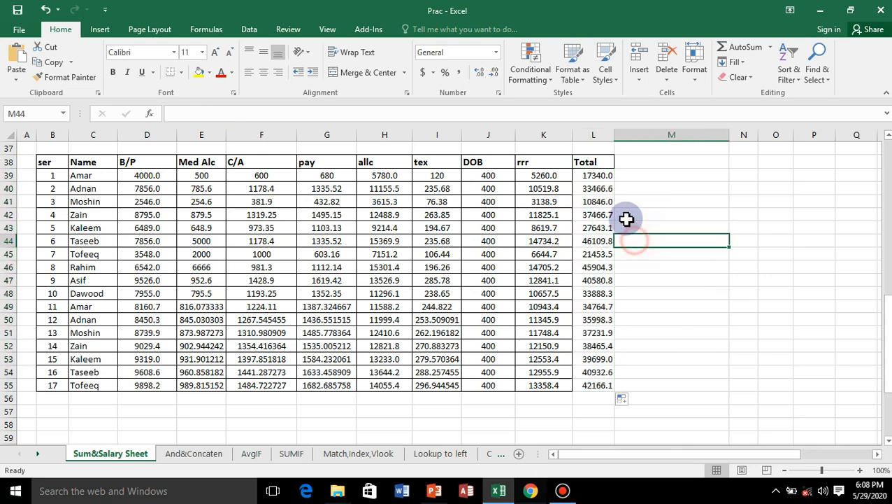
Step: Delete the filled totals in L40:L55, keeping only the formula in L39
{"action": "left_click_drag", "start_coordinate": [602, 188], "coordinate": [606, 379]}
{"action": "key", "text": "Delete"}
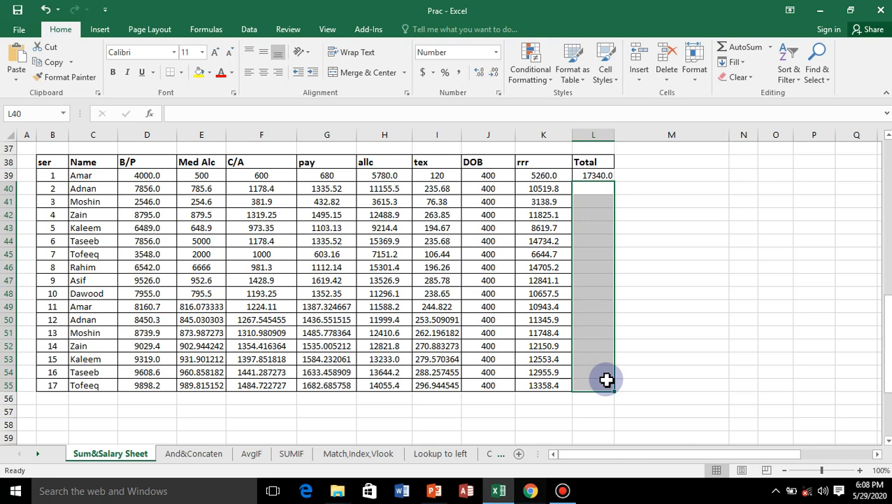
Step: Replace the formula in L39 with a freshly entered =SUM(D39:K39) and fill it down to L55
{"action": "left_click", "coordinate": [591, 174]}
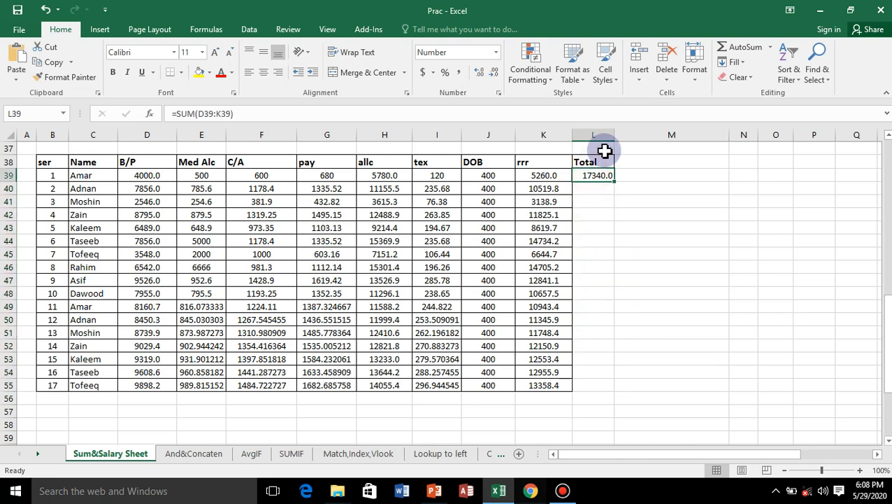
{"action": "key", "text": "Delete"}
{"action": "type", "text": "="}
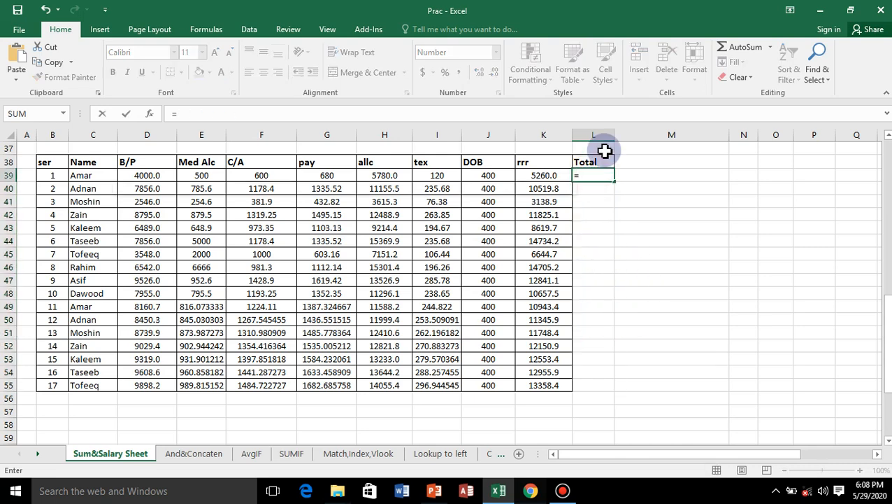
{"action": "type", "text": "sum"}
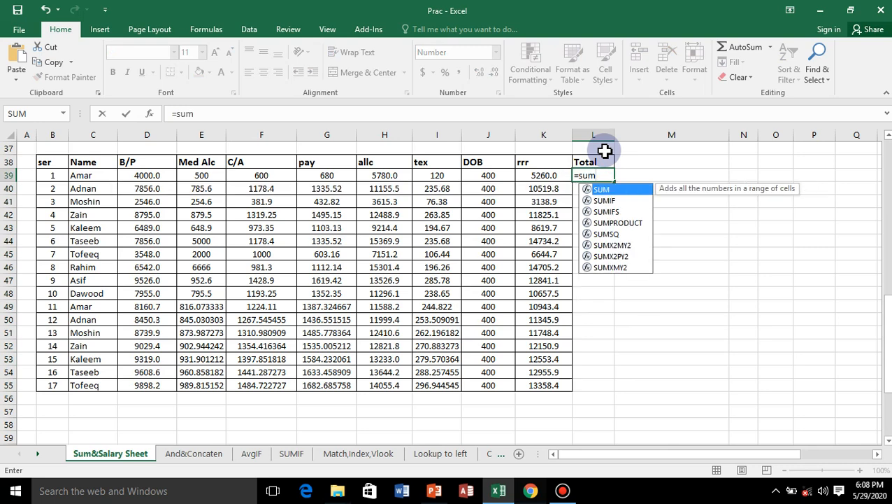
{"action": "double_click", "coordinate": [605, 190]}
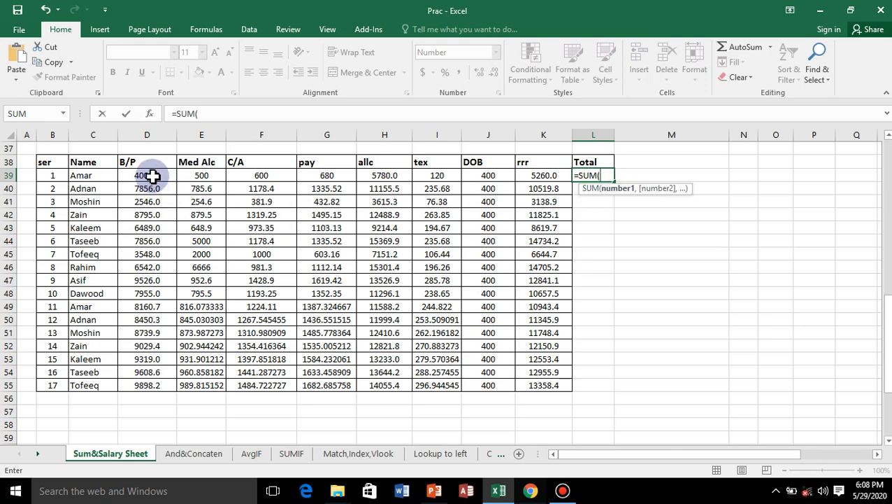
{"action": "left_click_drag", "start_coordinate": [152, 175], "coordinate": [547, 175]}
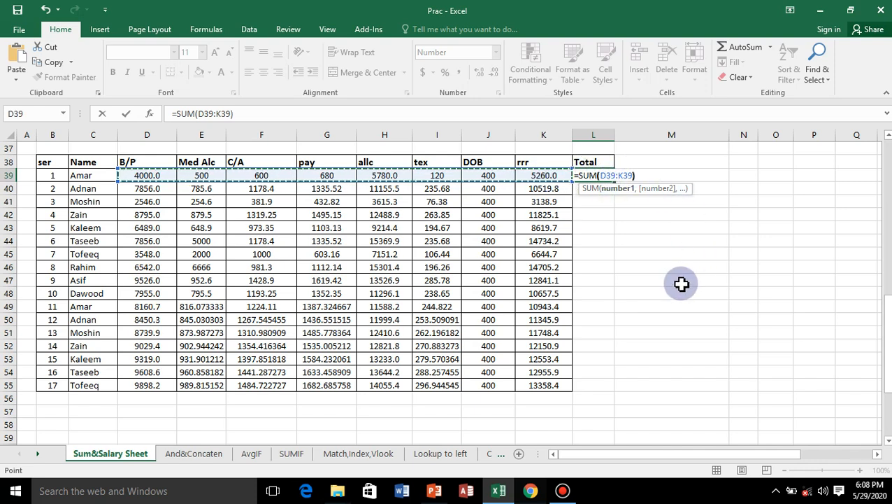
{"action": "key", "text": "Return"}
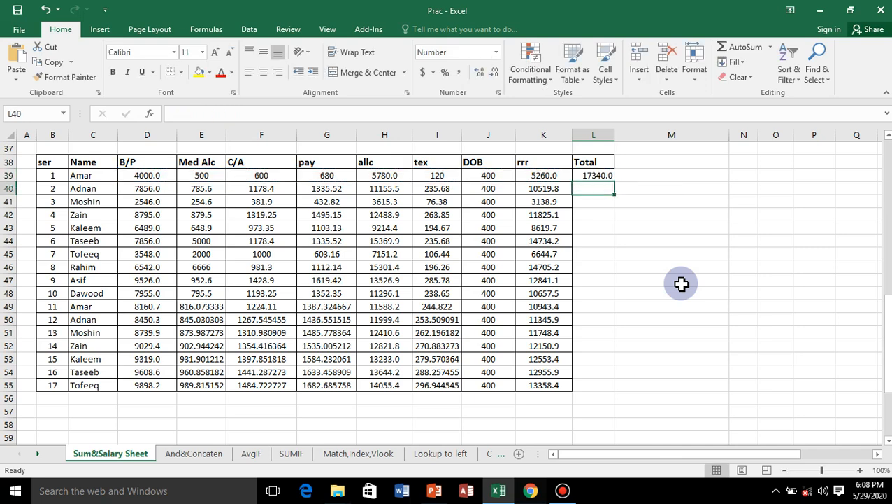
{"action": "left_click", "coordinate": [597, 177]}
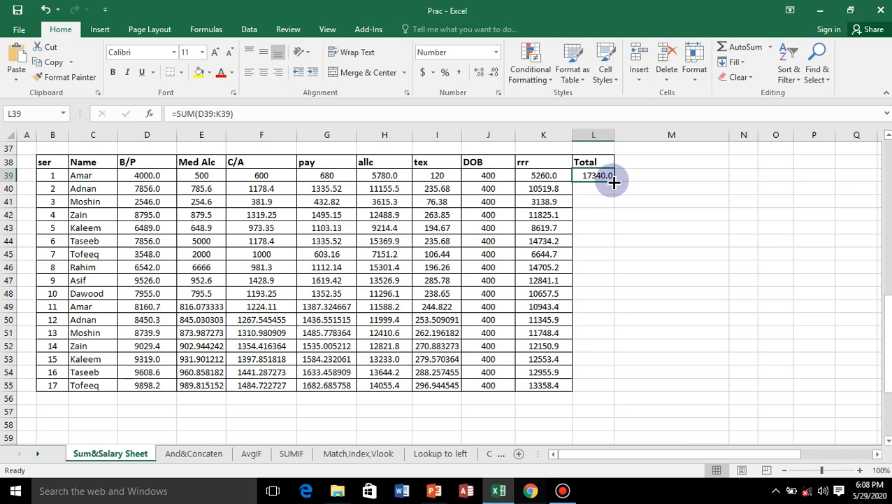
{"action": "left_click_drag", "start_coordinate": [615, 180], "coordinate": [590, 388]}
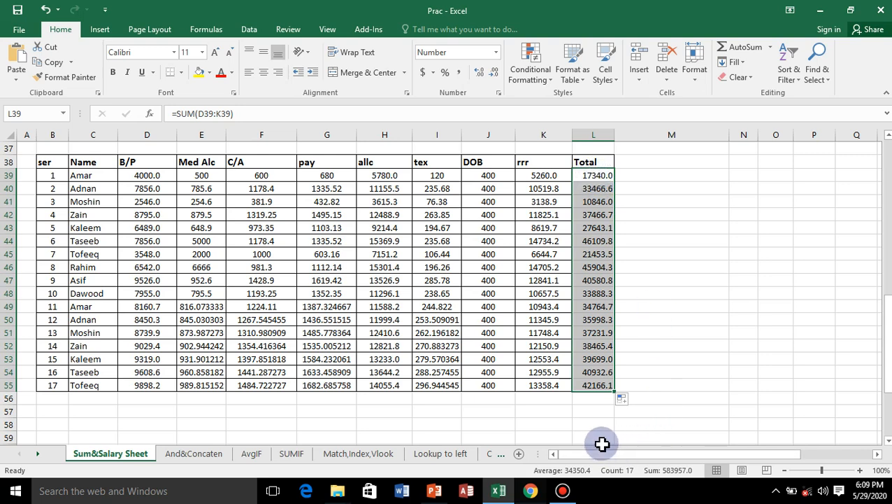
Step: Total the Total column in L56 with =SUM(L39:L55), and clear L56 again
{"action": "left_click", "coordinate": [589, 400]}
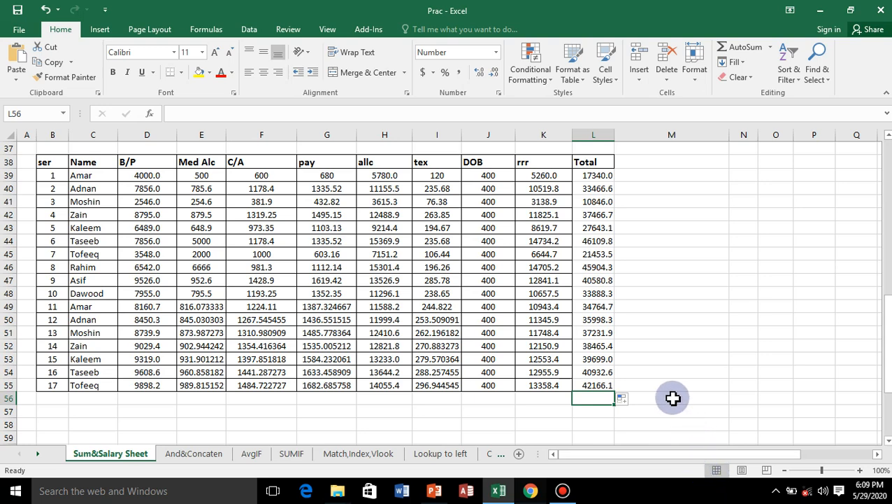
{"action": "type", "text": "="}
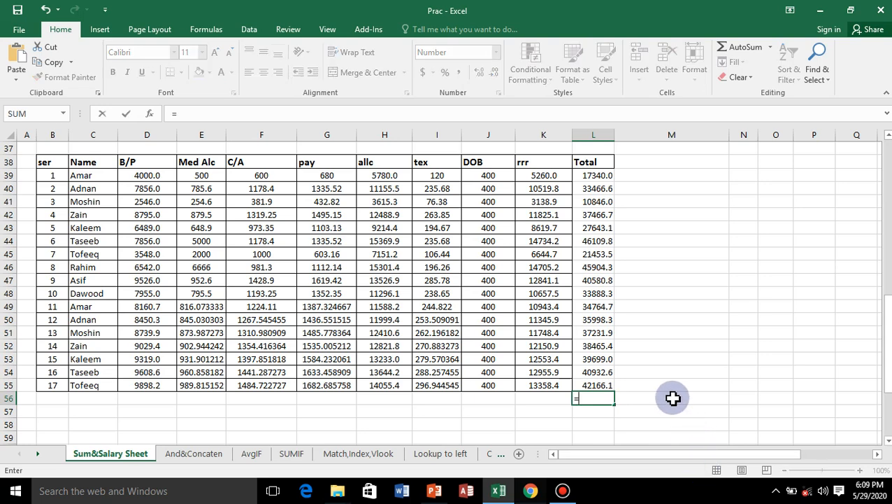
{"action": "type", "text": "sum"}
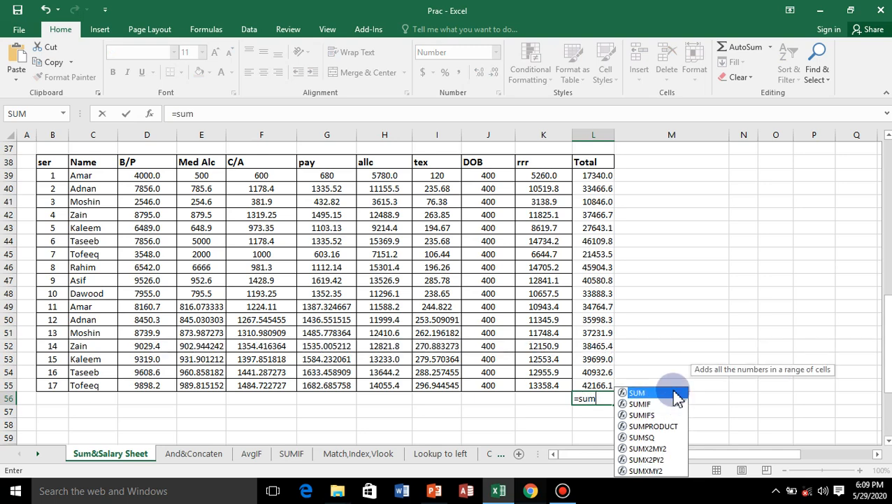
{"action": "double_click", "coordinate": [671, 390]}
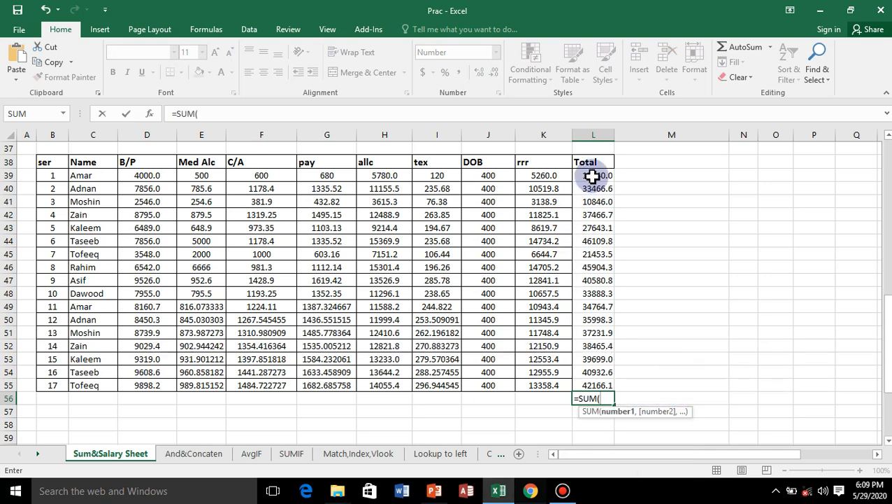
{"action": "left_click_drag", "start_coordinate": [593, 175], "coordinate": [577, 383]}
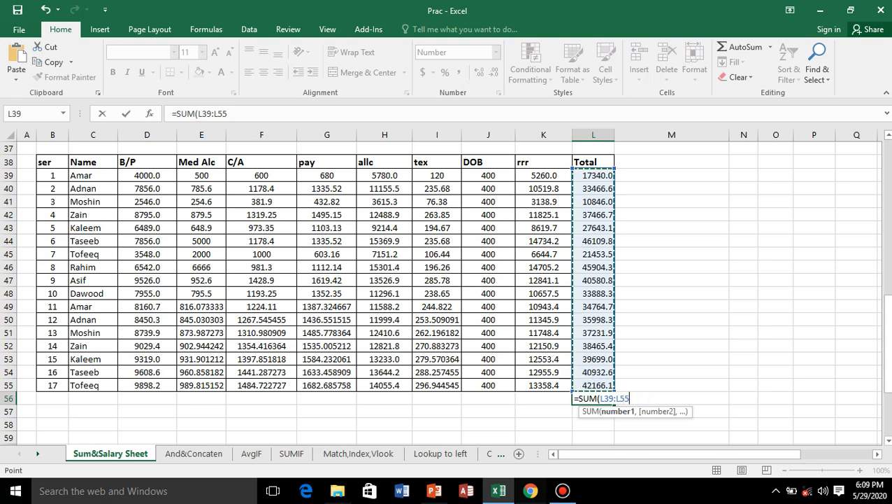
{"action": "type", "text": ")"}
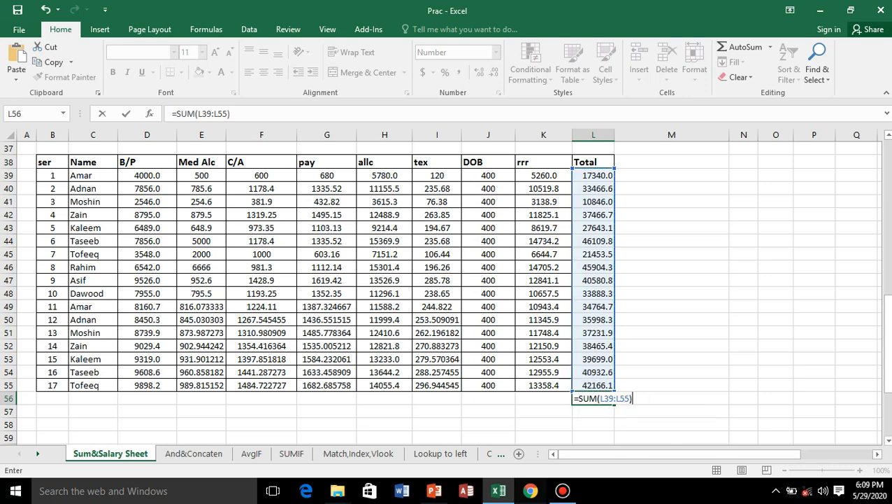
{"action": "key", "text": "Return"}
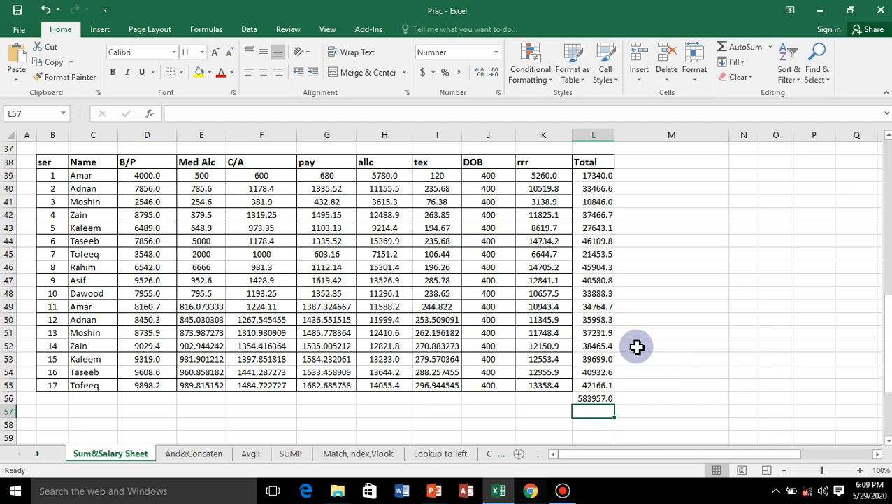
{"action": "left_click", "coordinate": [605, 400]}
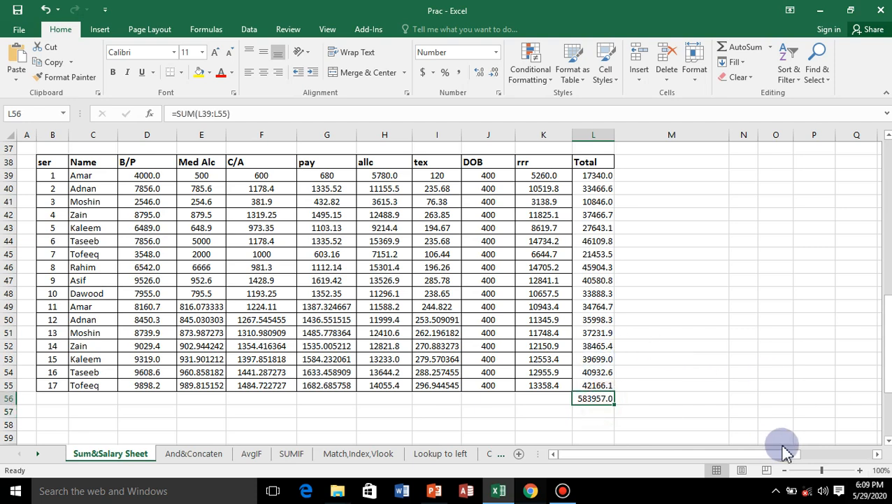
{"action": "key", "text": "Delete"}
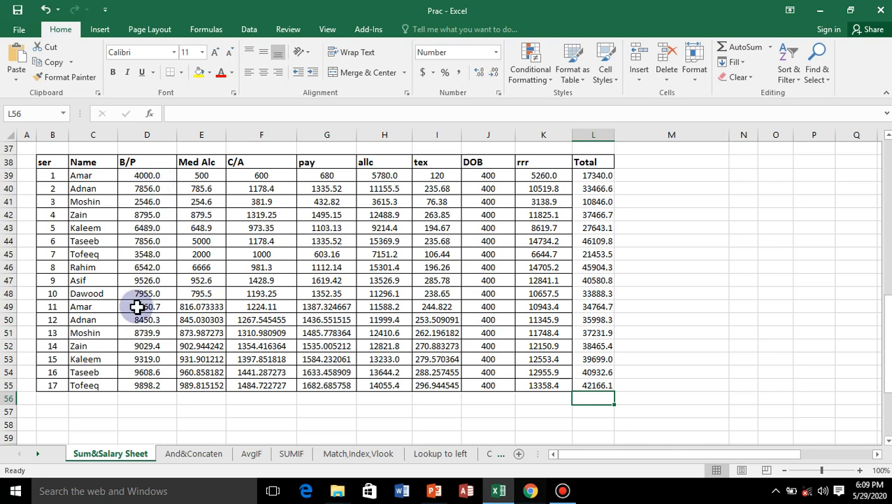
Step: Enter the formula =SUM(D39:D55) in D56 to total the B/P column
{"action": "left_click", "coordinate": [137, 395]}
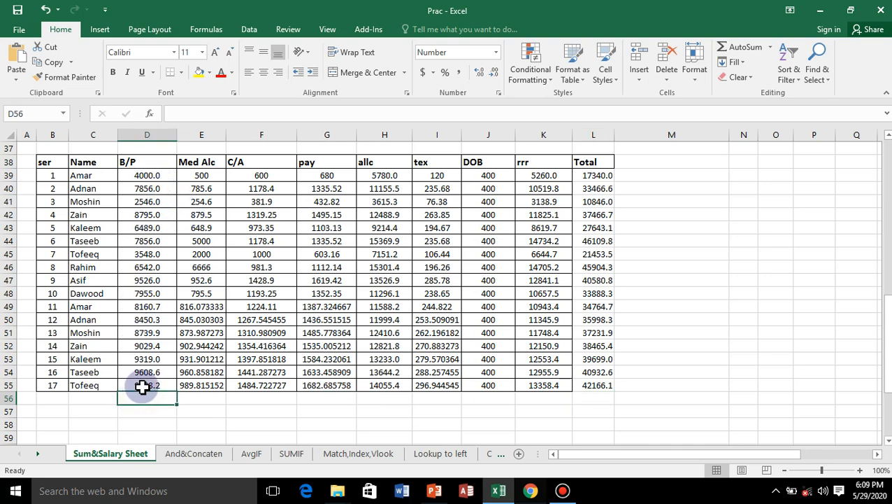
{"action": "type", "text": "=sum"}
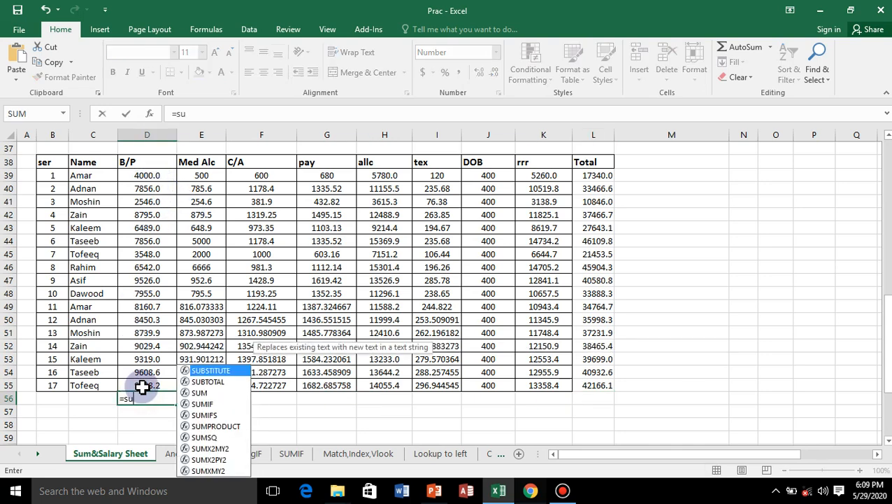
{"action": "double_click", "coordinate": [212, 392]}
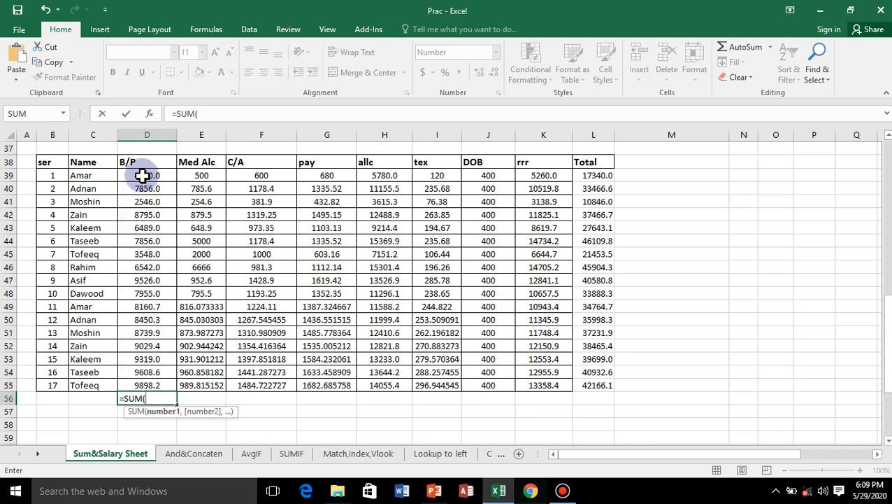
{"action": "left_click_drag", "start_coordinate": [144, 176], "coordinate": [132, 385]}
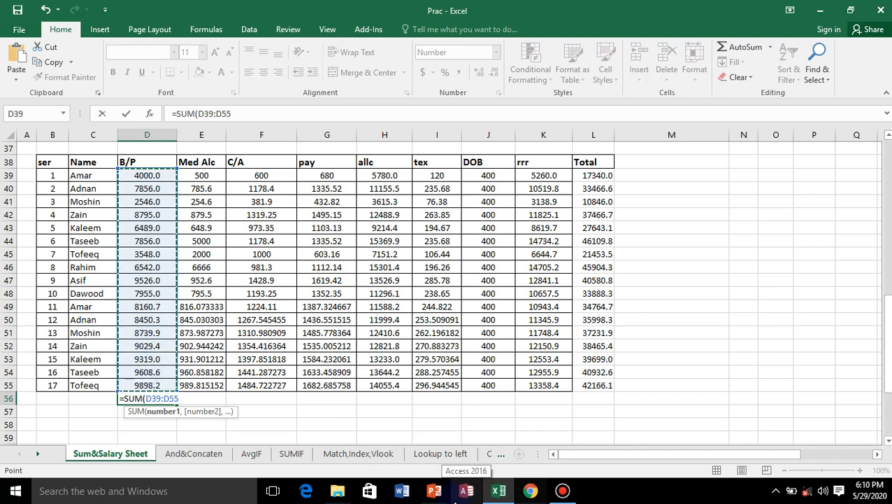
{"action": "key", "text": "Return"}
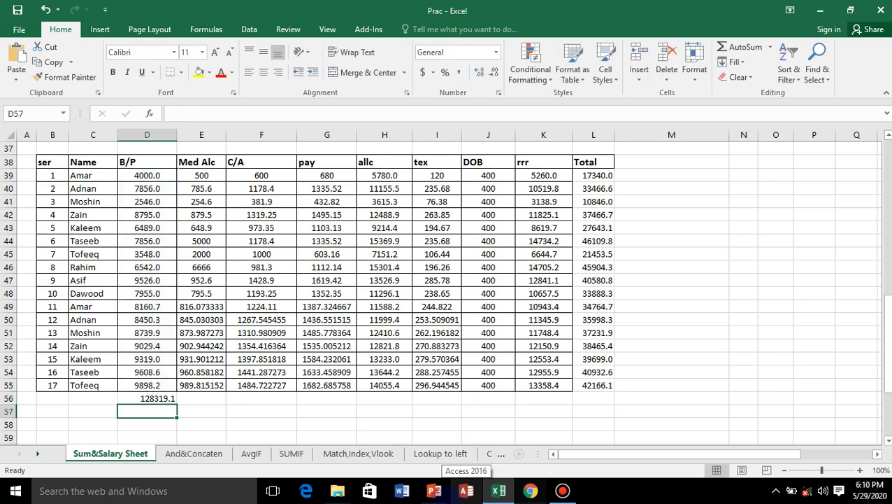
Step: Fill the column total formula from D56 across to K56 for the remaining pay columns
{"action": "left_click", "coordinate": [164, 398]}
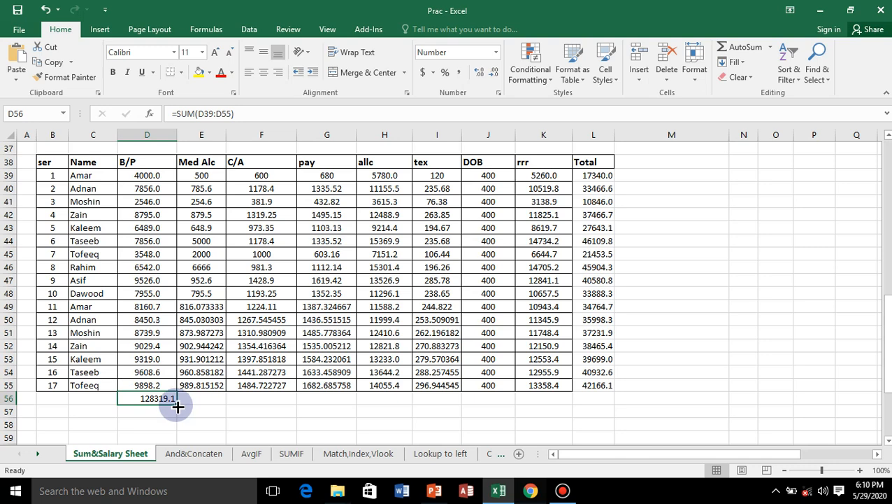
{"action": "left_click_drag", "start_coordinate": [177, 407], "coordinate": [146, 405]}
{"action": "left_click", "coordinate": [193, 425]}
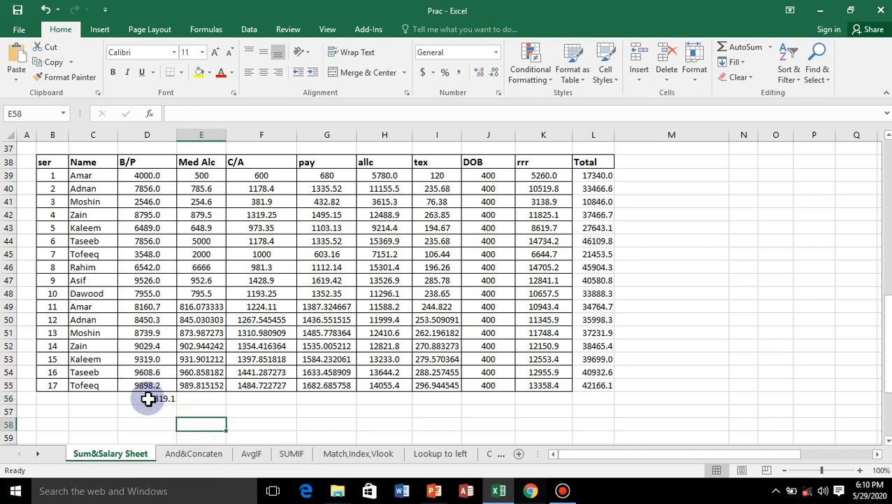
{"action": "left_click", "coordinate": [148, 399]}
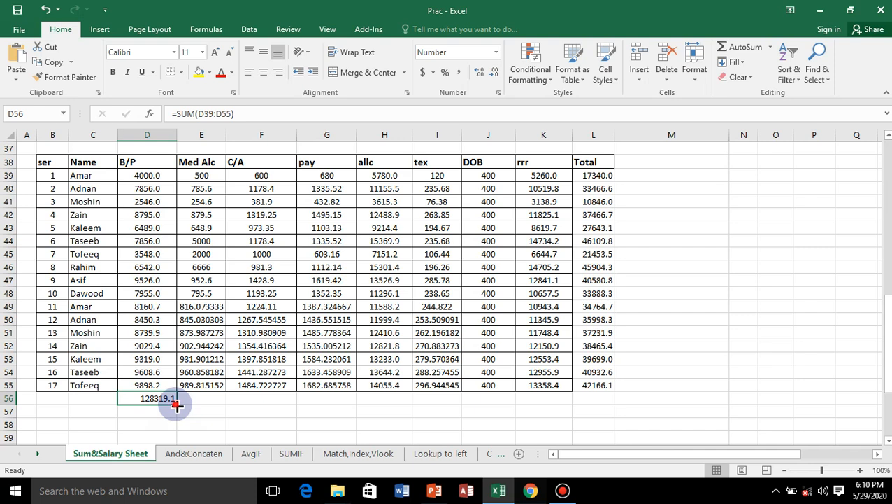
{"action": "left_click_drag", "start_coordinate": [176, 404], "coordinate": [550, 398]}
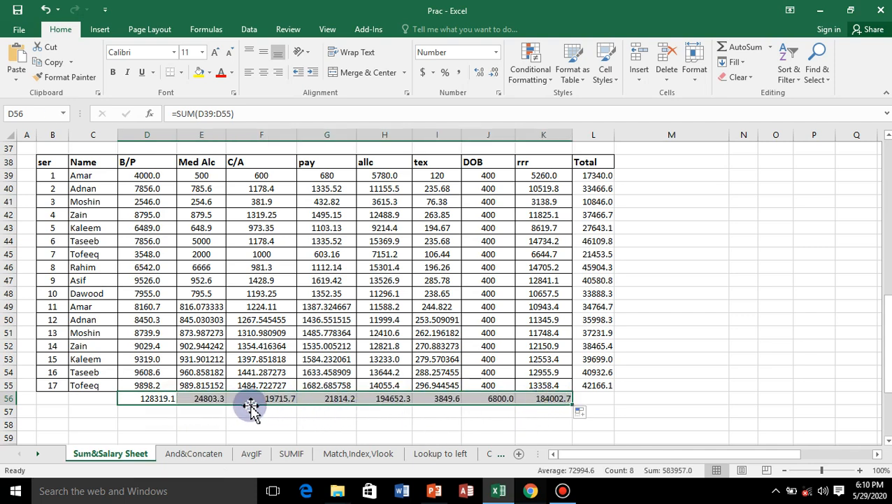
Step: Enter the formula =SUM(D56:K56) in L56 to get the grand total of the column totals
{"action": "left_click", "coordinate": [594, 397]}
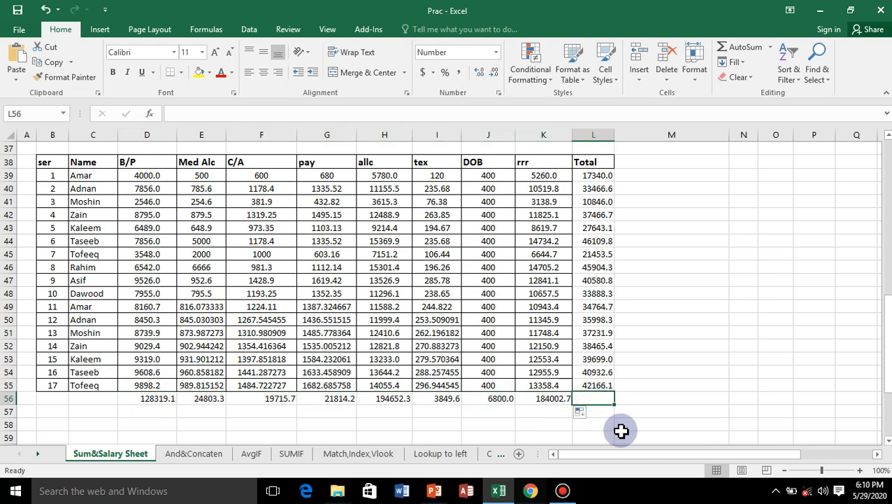
{"action": "type", "text": "="}
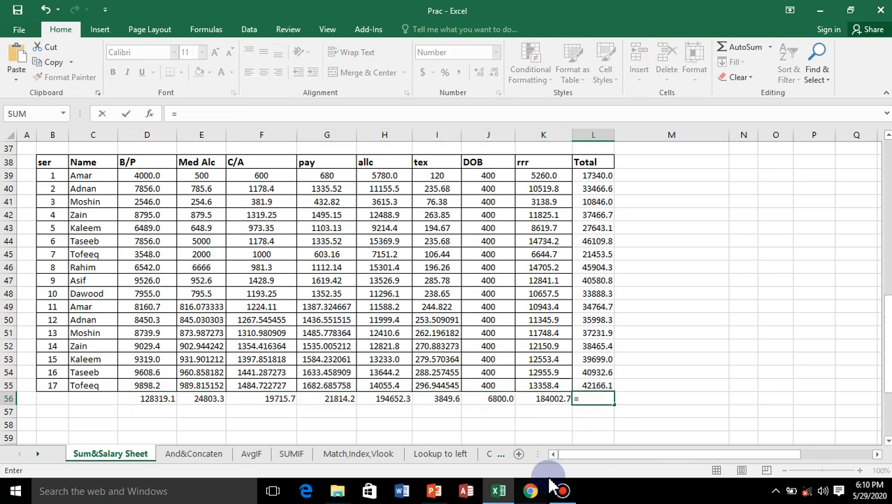
{"action": "type", "text": "sum"}
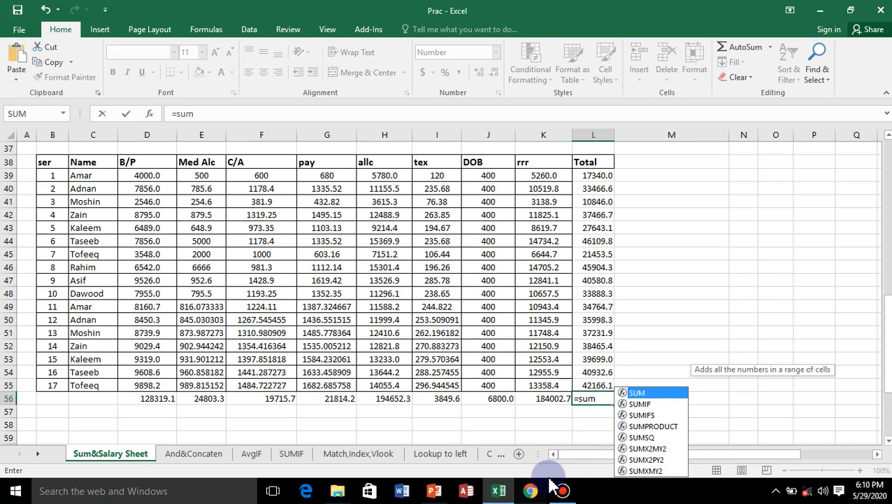
{"action": "double_click", "coordinate": [633, 393]}
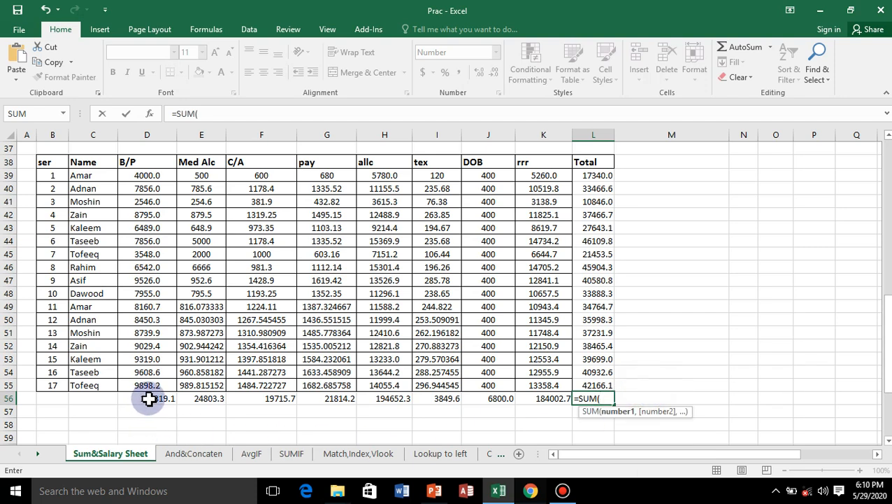
{"action": "left_click_drag", "start_coordinate": [149, 398], "coordinate": [530, 397]}
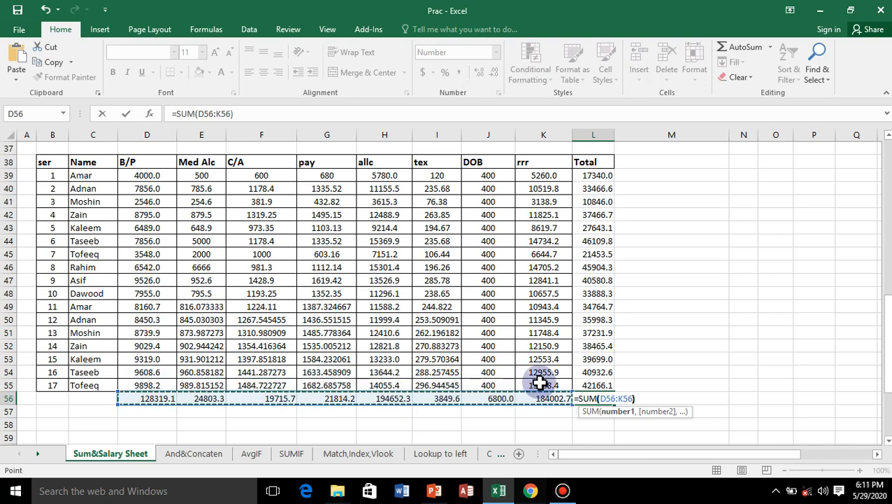
{"action": "type", "text": ")"}
{"action": "key", "text": "Return"}
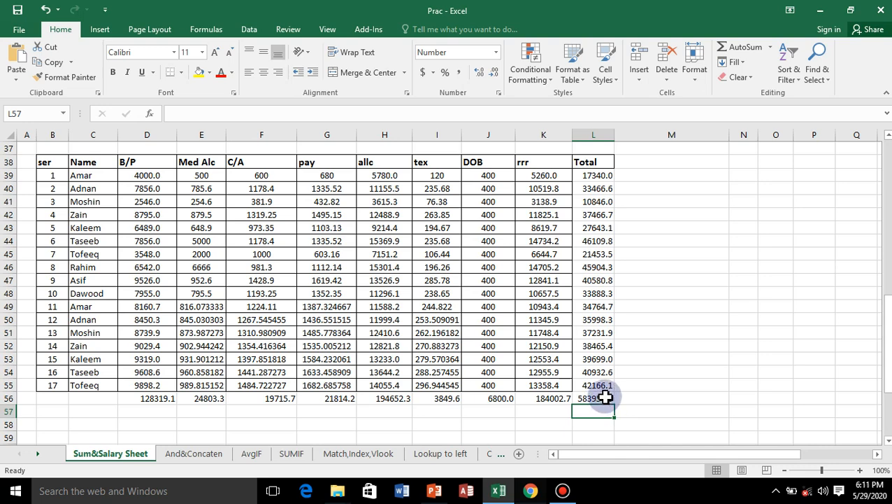
{"action": "left_click", "coordinate": [605, 398]}
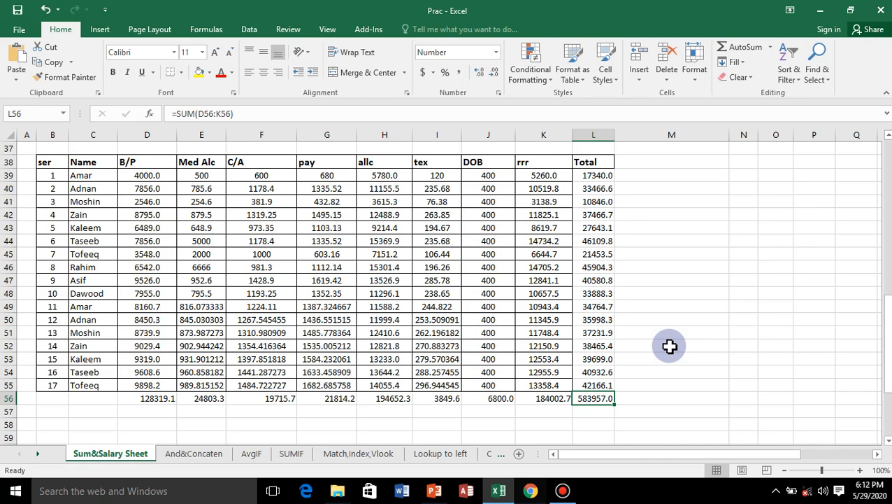
Step: Clear the Medical through Tex cells E4:I20 and the G.Total cells K4:K20 in the Kashmir Interprises table
{"action": "scroll", "coordinate": [670, 346], "scroll_direction": "up", "scroll_amount": 12}
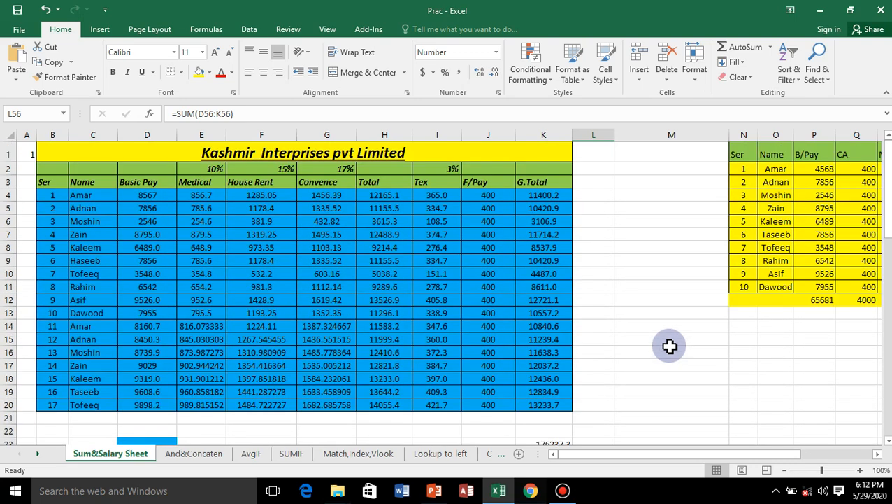
{"action": "left_click", "coordinate": [219, 200]}
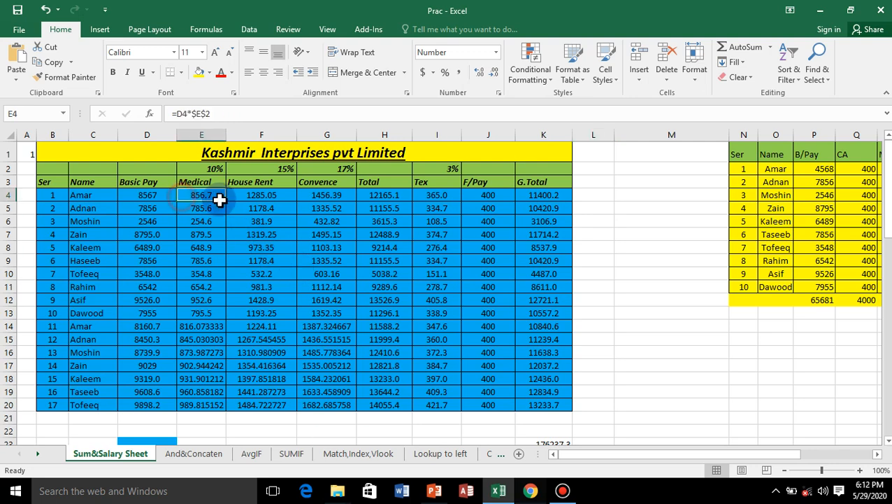
{"action": "left_click_drag", "start_coordinate": [219, 200], "coordinate": [434, 409]}
{"action": "key", "text": "Delete"}
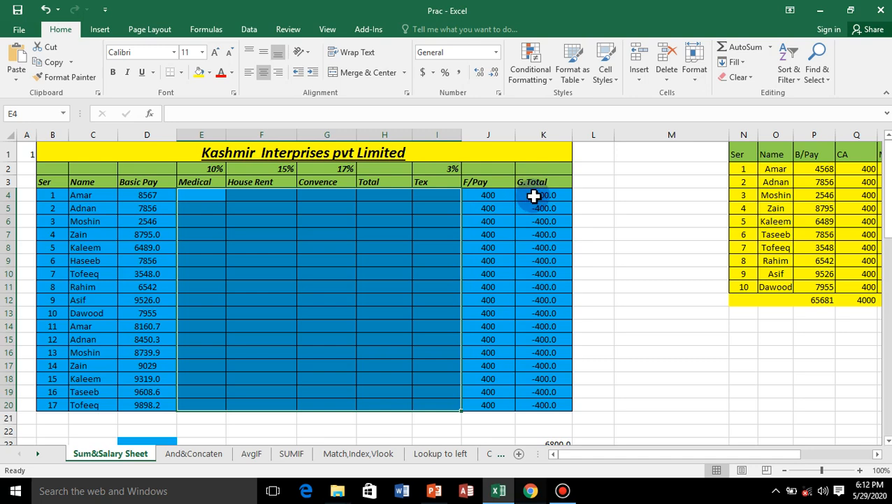
{"action": "left_click_drag", "start_coordinate": [533, 197], "coordinate": [549, 404]}
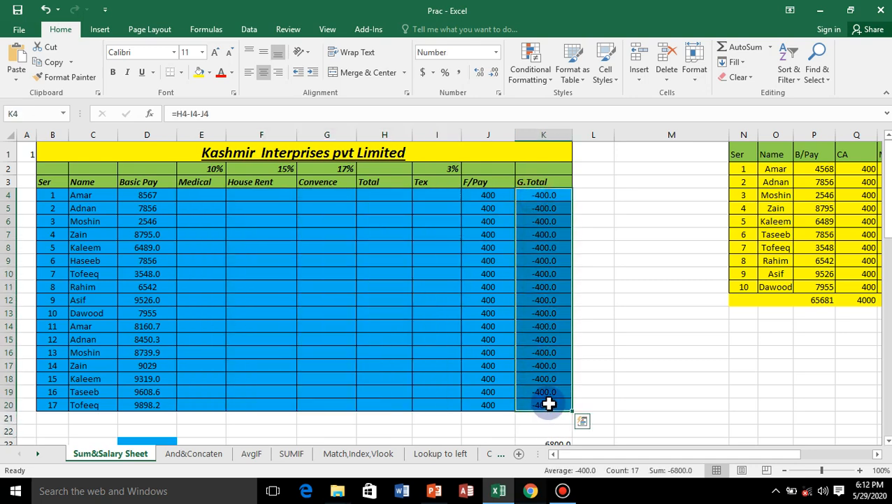
{"action": "key", "text": "Delete"}
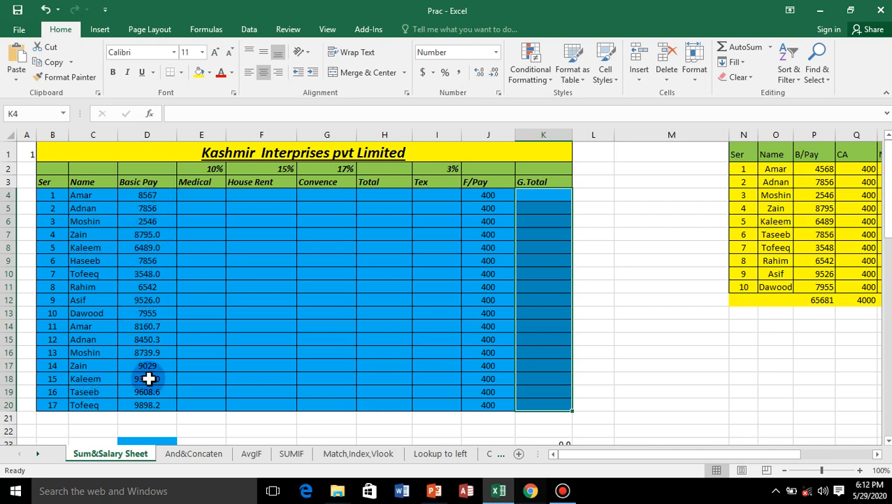
Step: Review the Basic Pay, Total, Tex, F/Pay and G.Total columns of the Kashmir Interprises salary table
{"action": "left_click", "coordinate": [165, 197]}
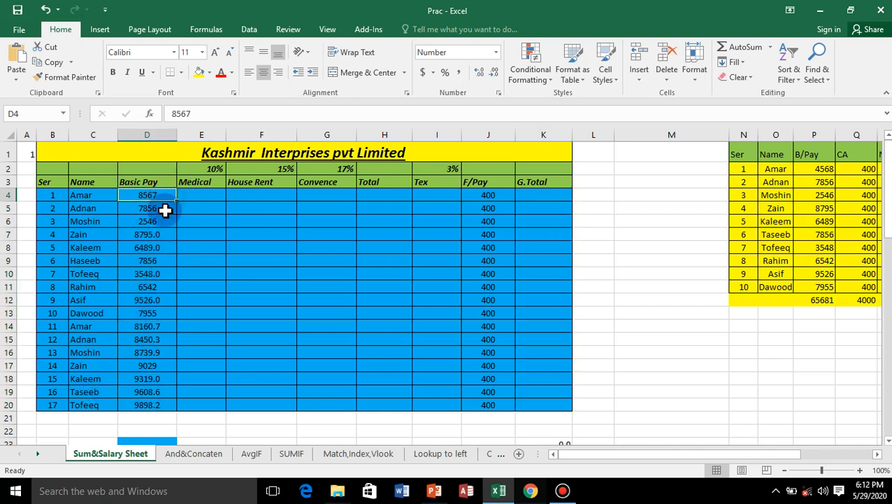
{"action": "left_click", "coordinate": [165, 210]}
{"action": "left_click", "coordinate": [162, 223]}
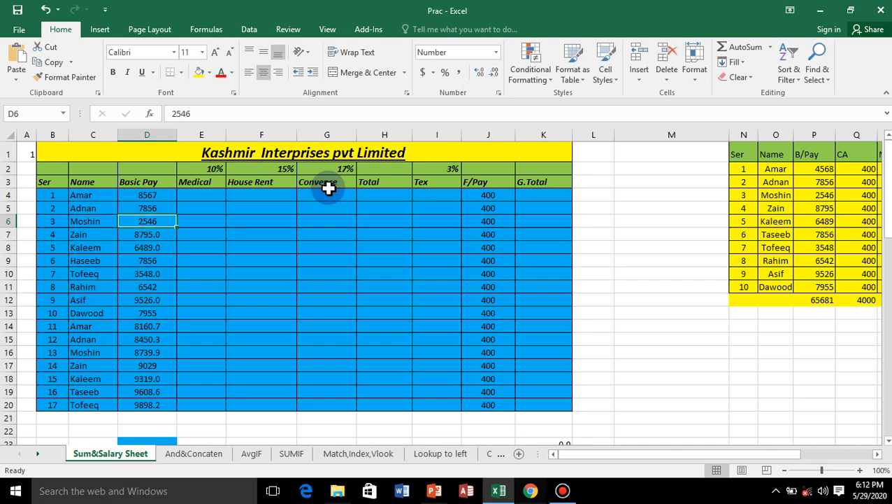
{"action": "left_click", "coordinate": [383, 195]}
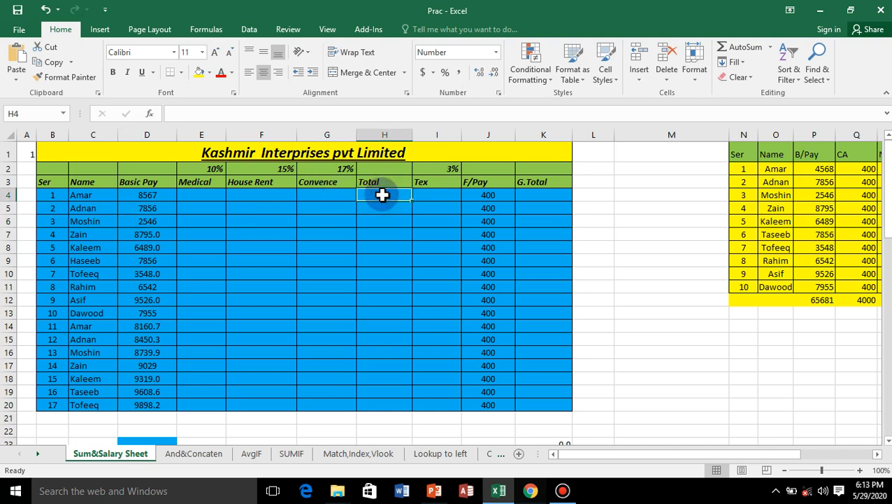
{"action": "left_click", "coordinate": [444, 197]}
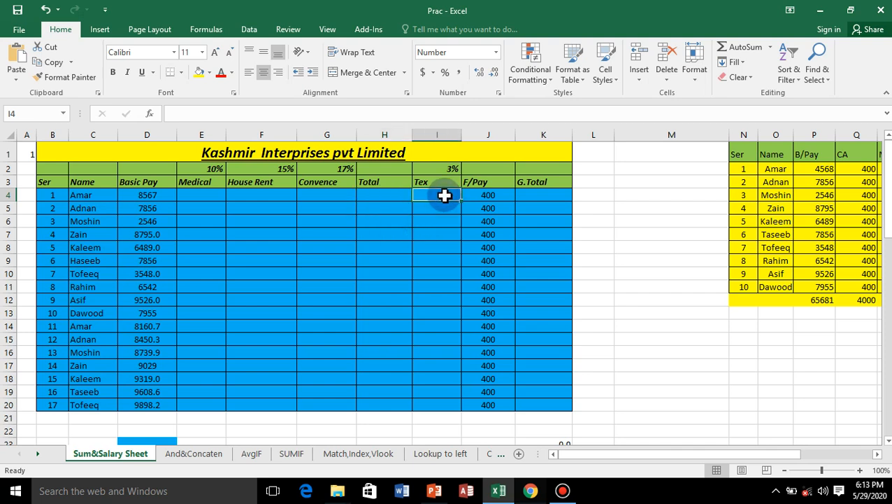
{"action": "left_click", "coordinate": [492, 198]}
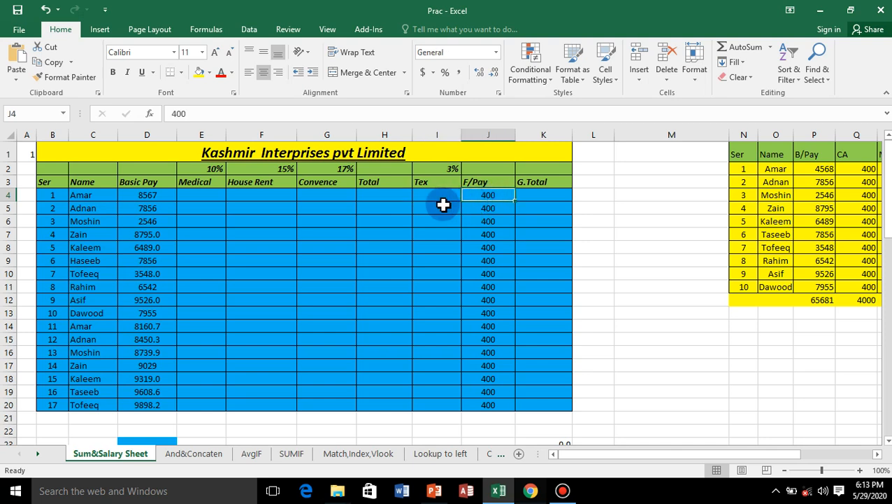
{"action": "left_click", "coordinate": [542, 199]}
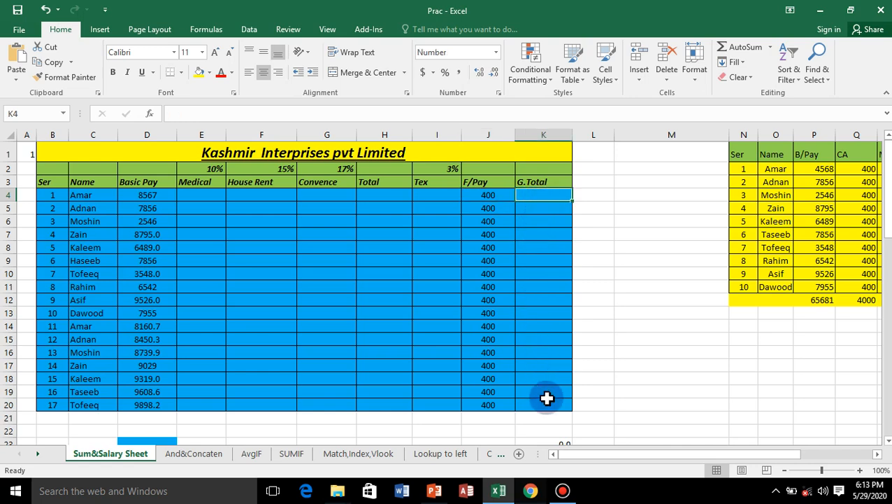
Step: Delete the leftover G.Total sum formula from K23 below the salary table
{"action": "scroll", "coordinate": [629, 394], "scroll_direction": "down", "scroll_amount": 1}
{"action": "scroll", "coordinate": [629, 394], "scroll_direction": "down", "scroll_amount": 1}
{"action": "left_click", "coordinate": [558, 357]}
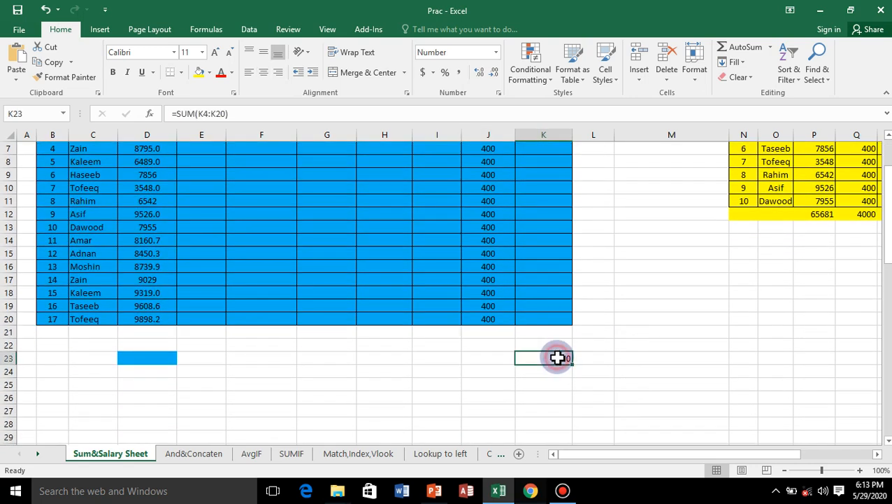
{"action": "key", "text": "Delete"}
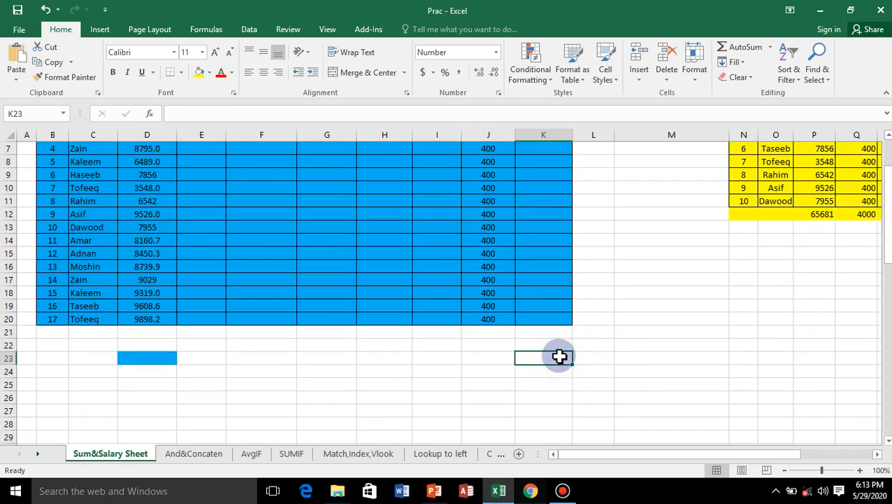
Step: Enter the Medical formula =D4*E2 in E4, using a relative reference to the 10% rate
{"action": "scroll", "coordinate": [413, 400], "scroll_direction": "up", "scroll_amount": 2}
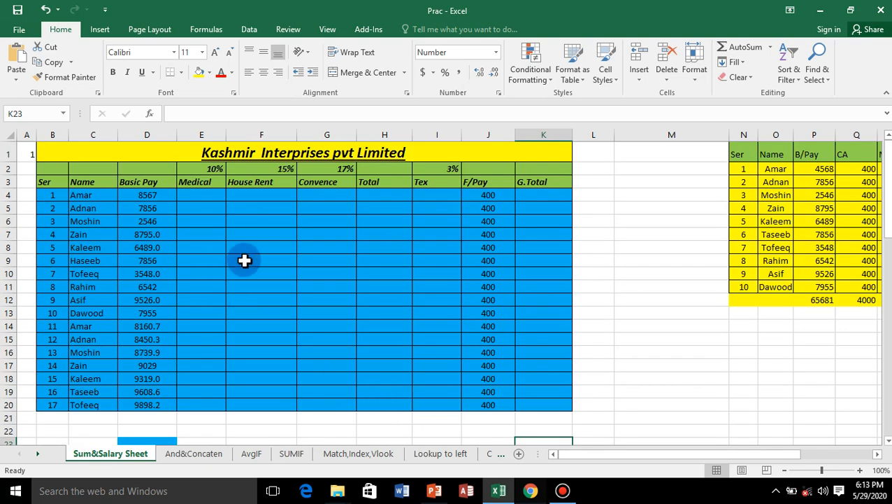
{"action": "left_click", "coordinate": [198, 196]}
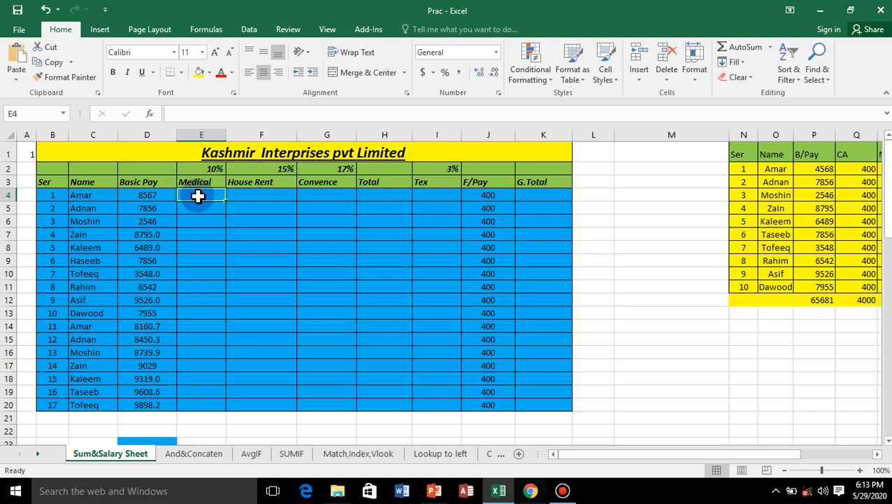
{"action": "type", "text": "="}
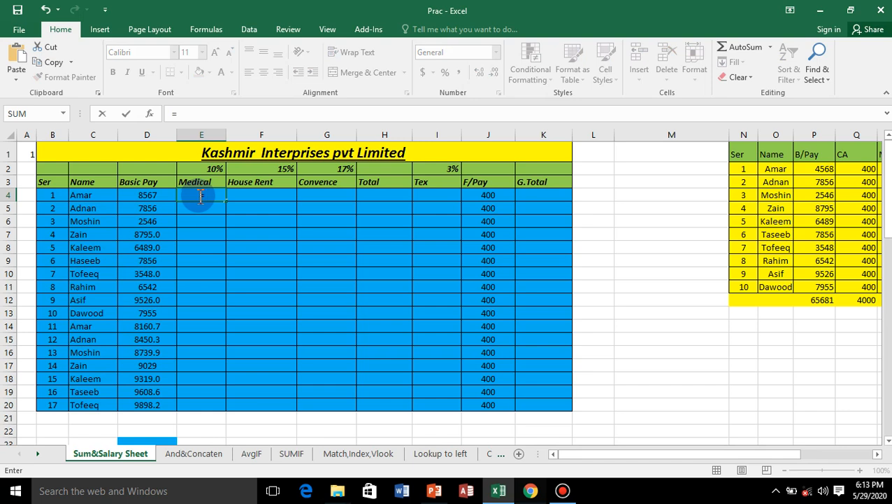
{"action": "left_click", "coordinate": [150, 197]}
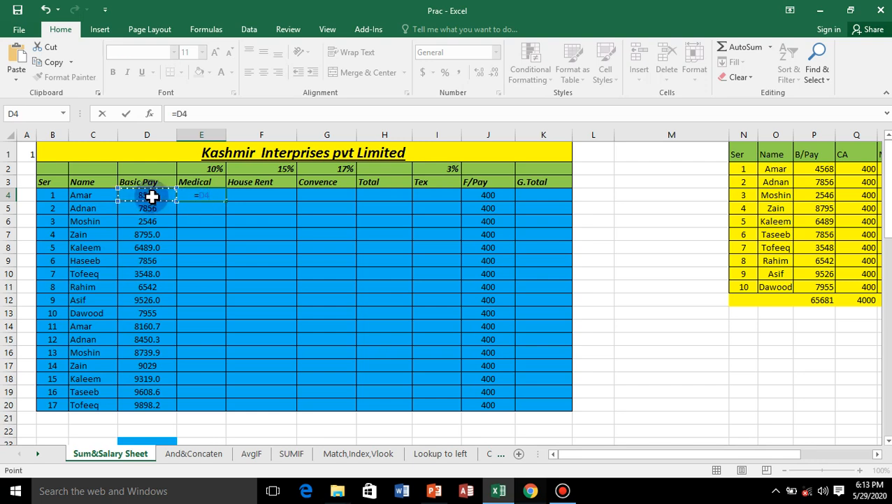
{"action": "type", "text": "*"}
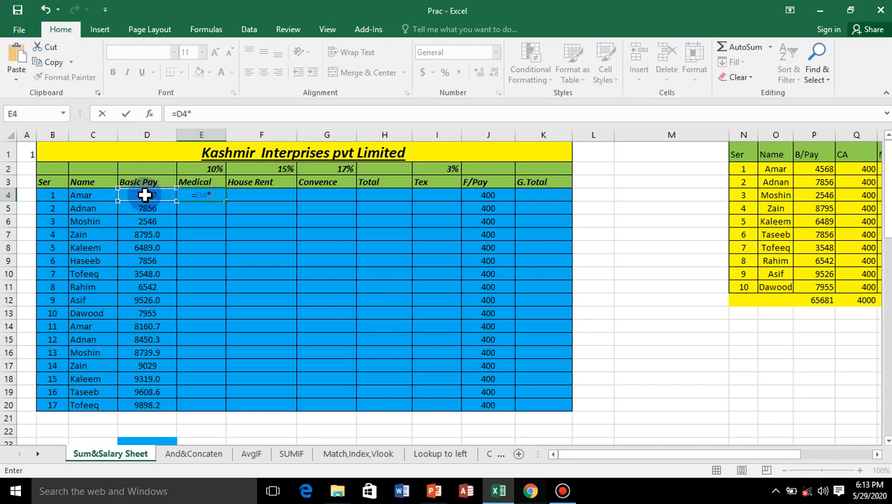
{"action": "left_click", "coordinate": [213, 168]}
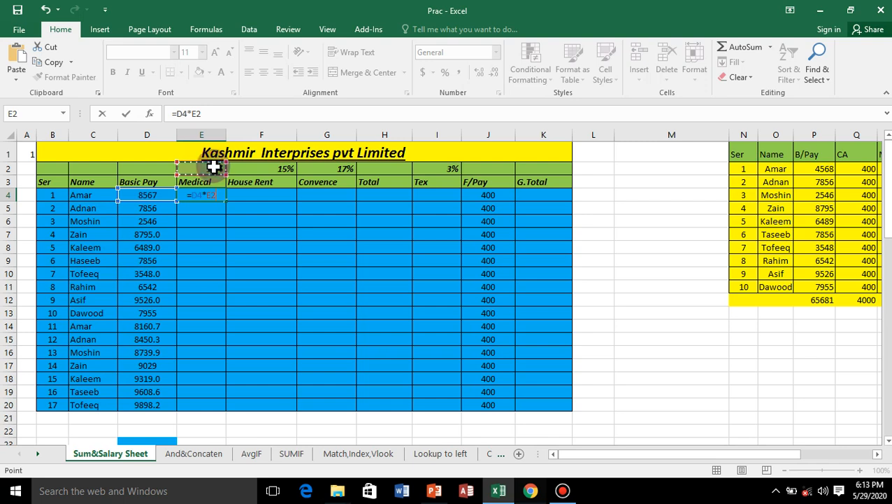
{"action": "key", "text": "Return"}
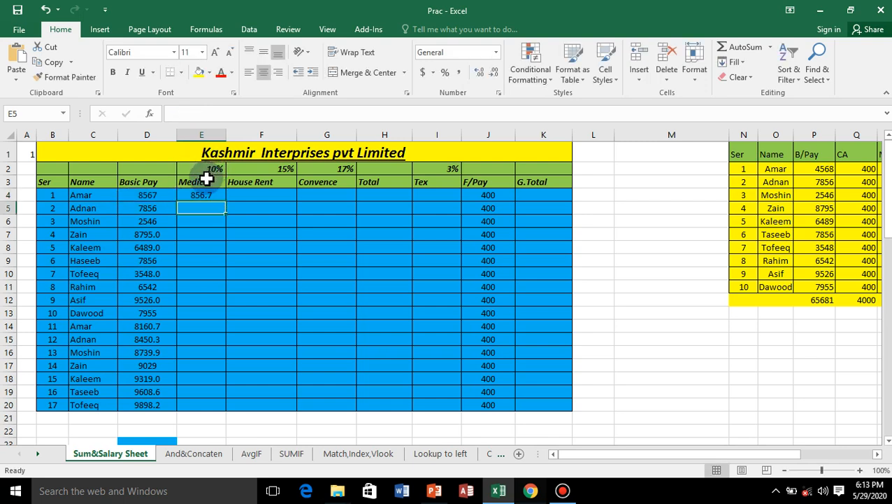
Step: Try filling the relative Medical formula from E4 down to E17, and clear those cells again
{"action": "left_click", "coordinate": [207, 195]}
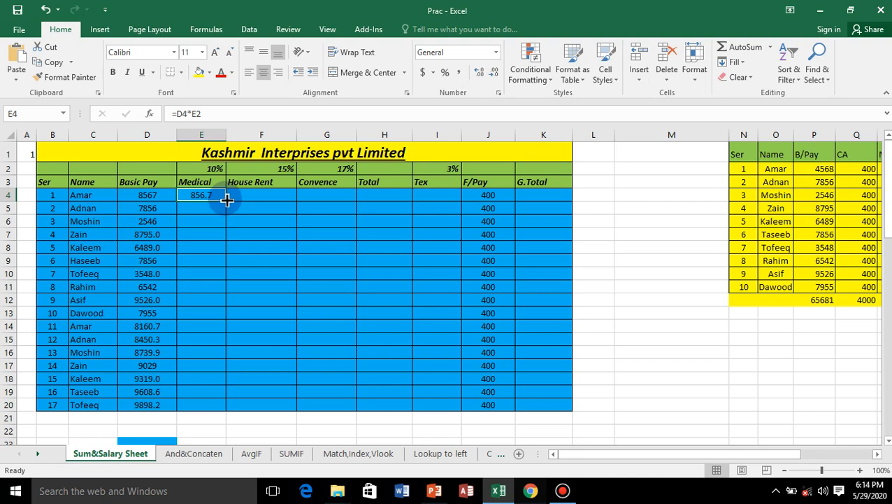
{"action": "left_click_drag", "start_coordinate": [225, 200], "coordinate": [213, 381]}
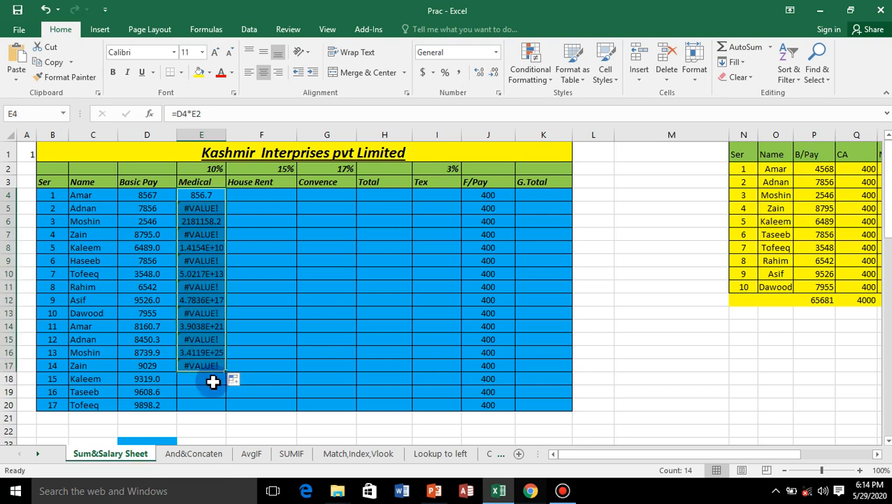
{"action": "key", "text": "Delete"}
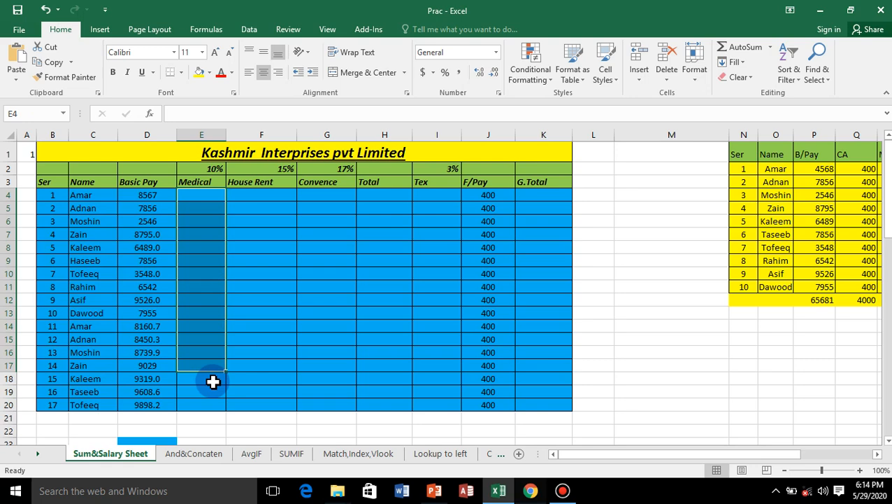
Step: Enter the Medical formula =D4*$E$2 in E4 with the rate cell locked, and fill it down to E20
{"action": "left_click", "coordinate": [249, 195]}
{"action": "left_click", "coordinate": [205, 194]}
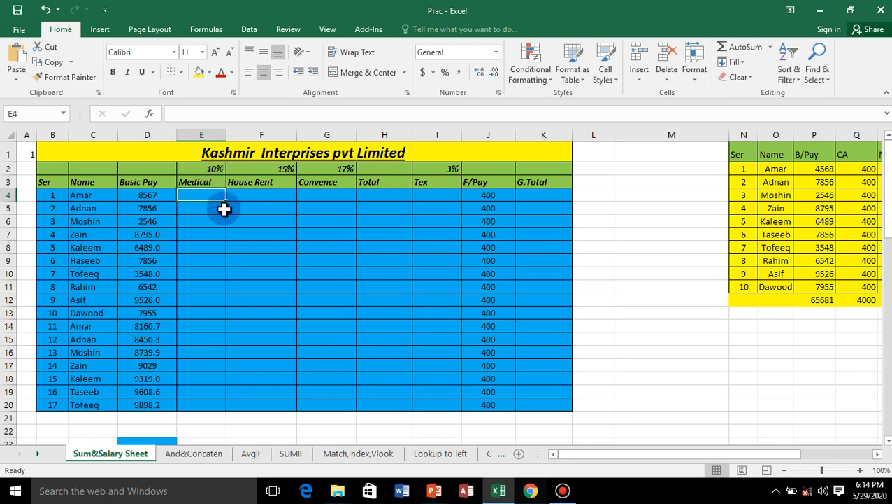
{"action": "type", "text": "="}
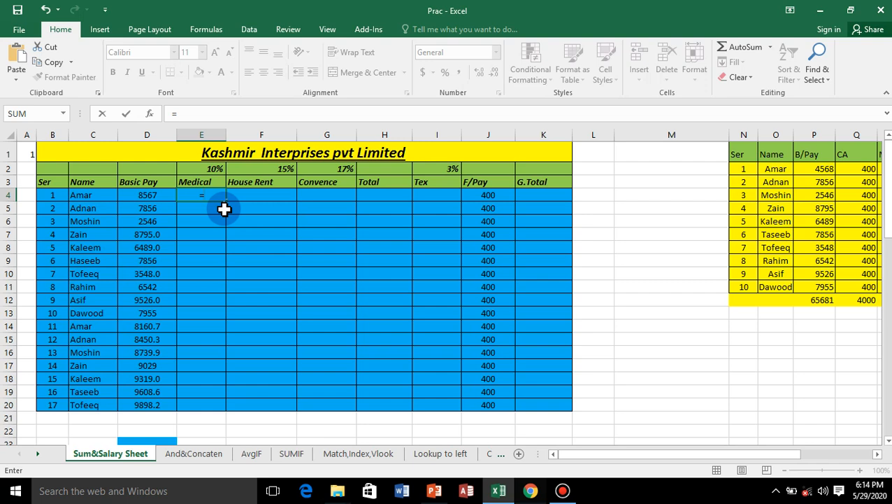
{"action": "left_click", "coordinate": [144, 200]}
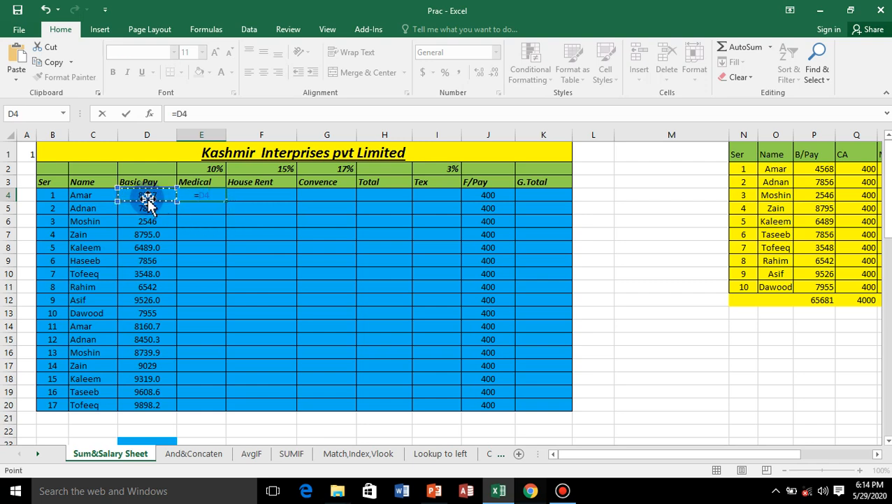
{"action": "type", "text": "*"}
{"action": "left_click", "coordinate": [209, 171]}
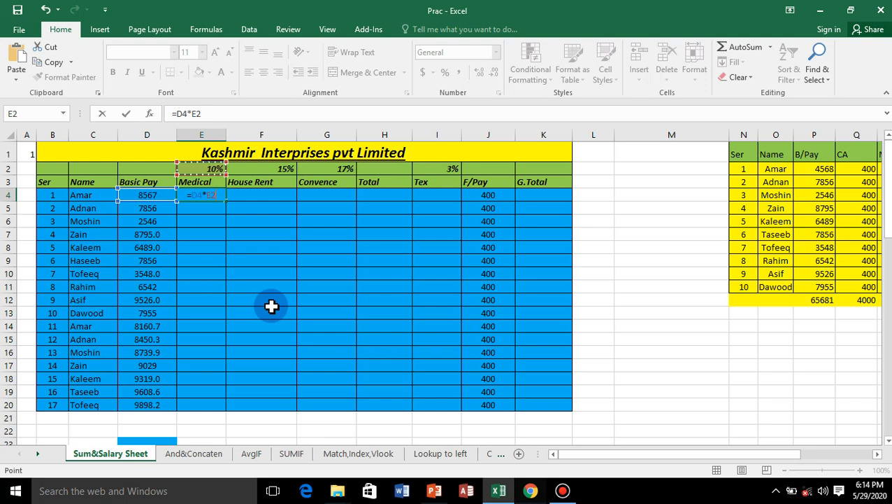
{"action": "key", "text": "F4"}
{"action": "key", "text": "Return"}
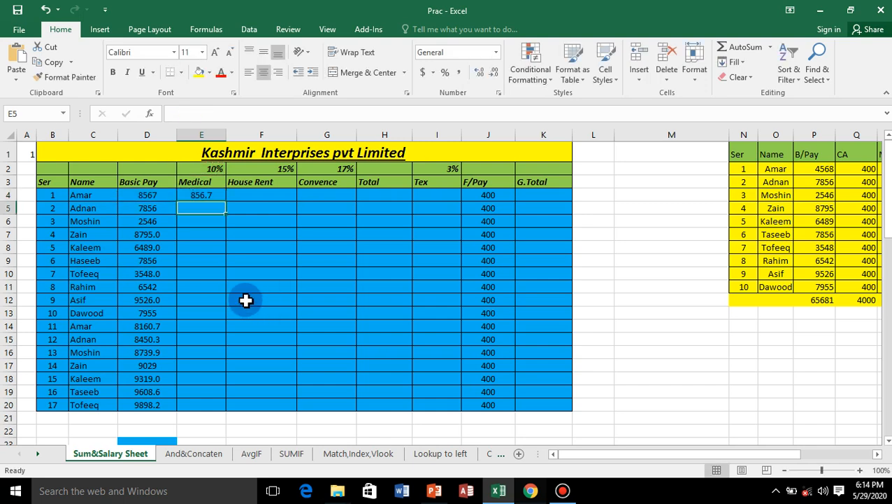
{"action": "left_click", "coordinate": [211, 195]}
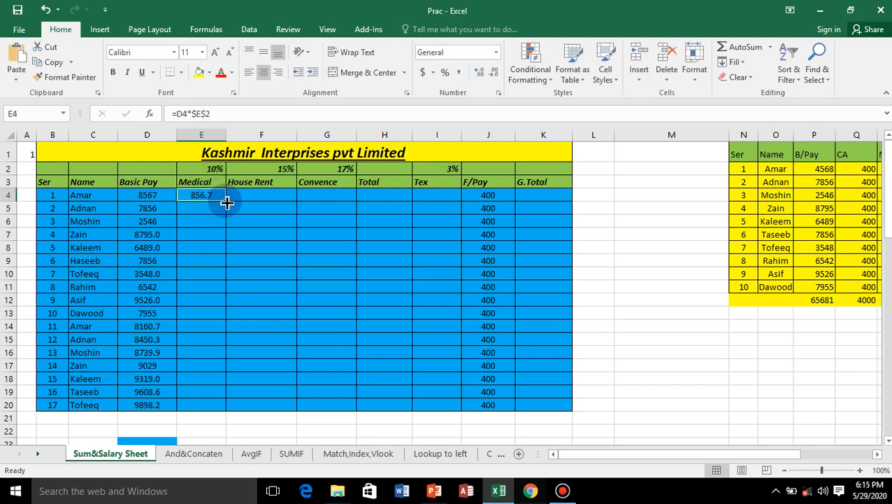
{"action": "left_click_drag", "start_coordinate": [226, 202], "coordinate": [201, 406]}
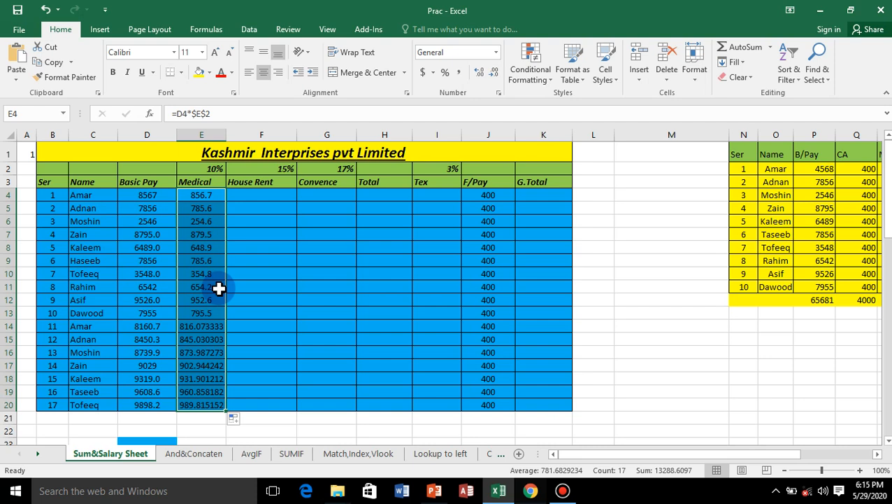
Step: Enter the House Rent formula =D4*$F$2 in F4 with the rate cell locked, and fill it down to F20
{"action": "left_click", "coordinate": [245, 196]}
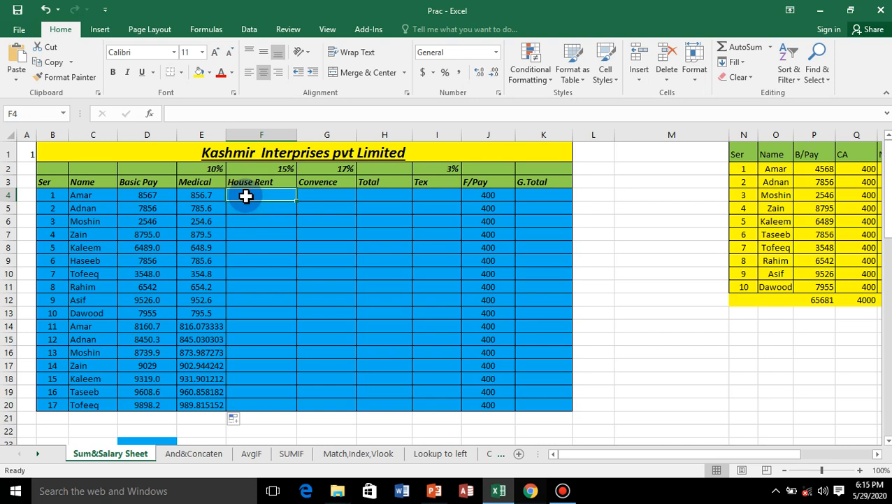
{"action": "type", "text": "="}
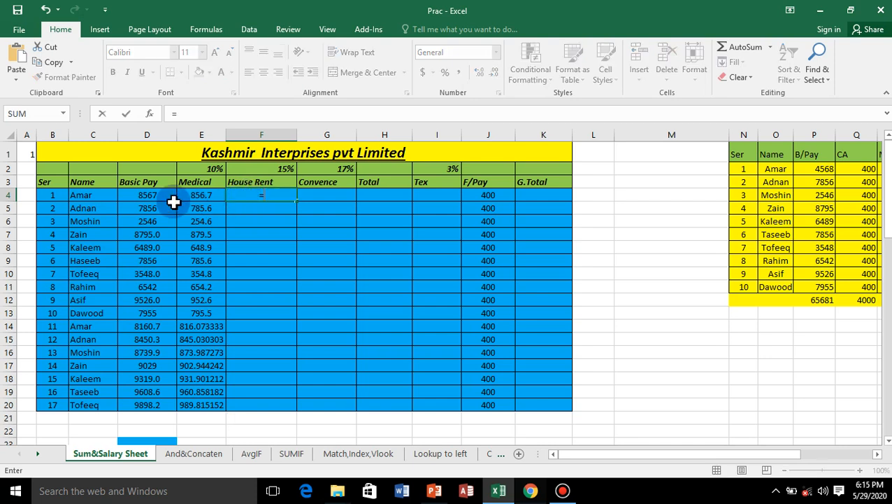
{"action": "left_click", "coordinate": [148, 197]}
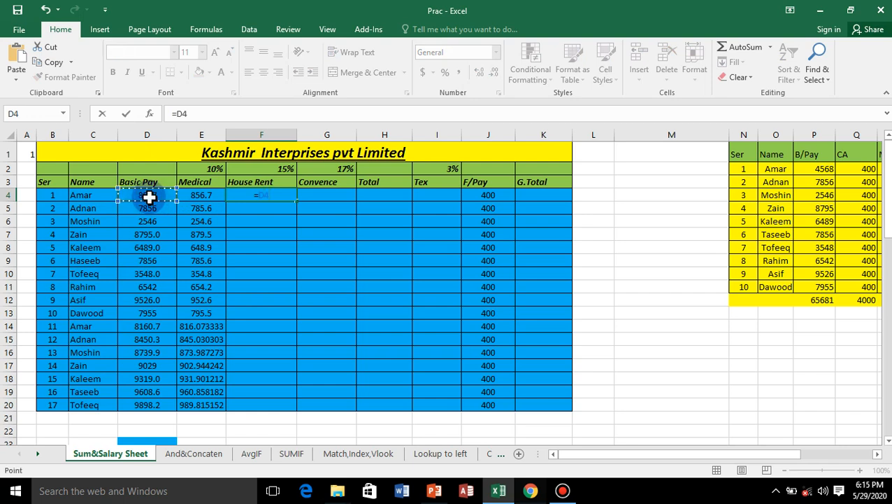
{"action": "type", "text": "*"}
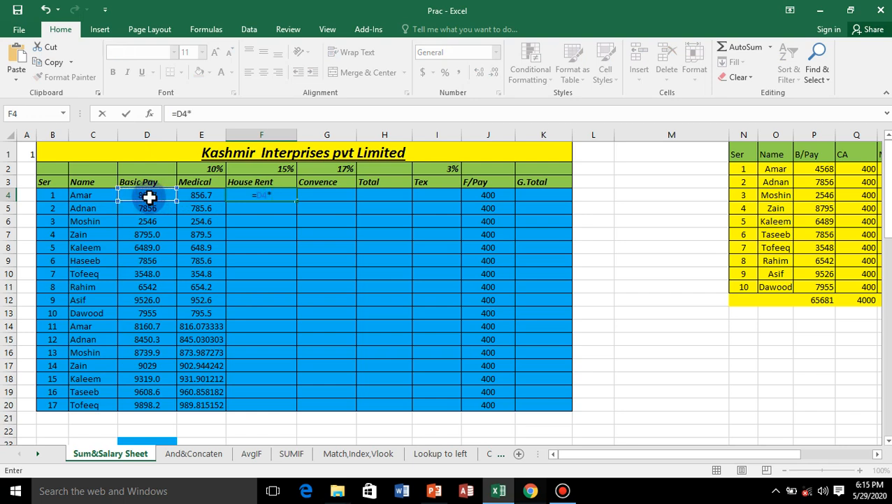
{"action": "left_click", "coordinate": [283, 169]}
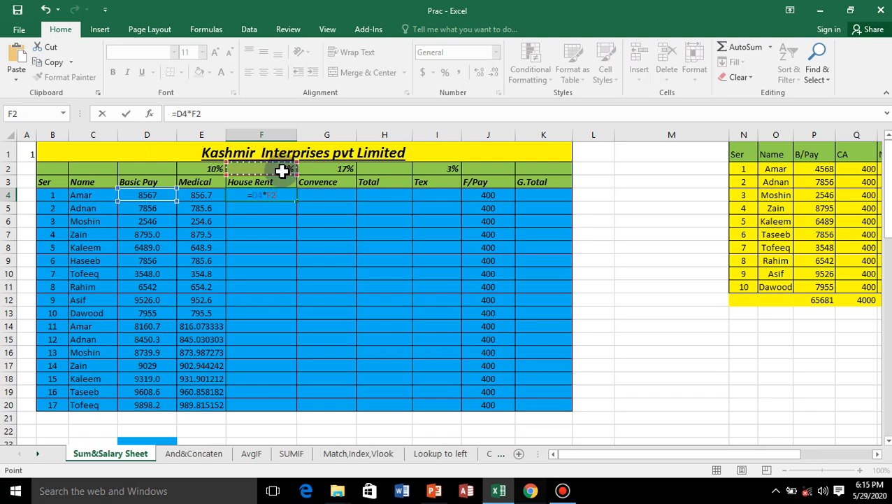
{"action": "key", "text": "F4"}
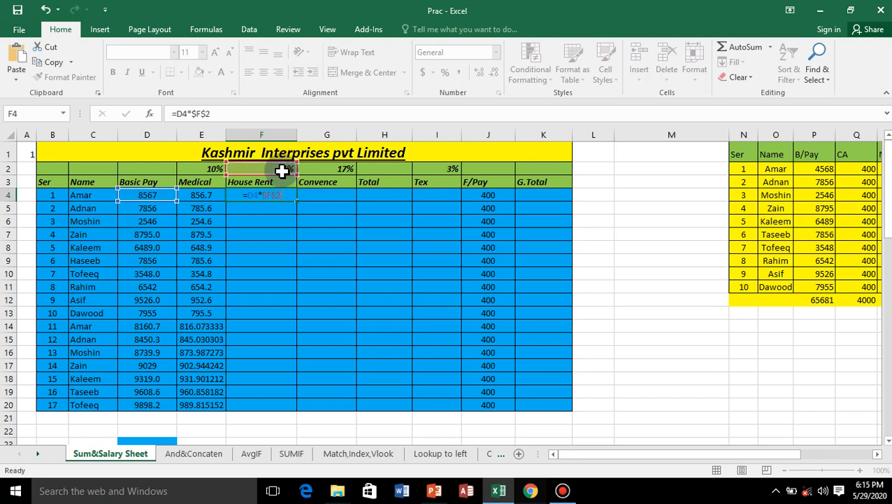
{"action": "key", "text": "Return"}
{"action": "left_click", "coordinate": [273, 195]}
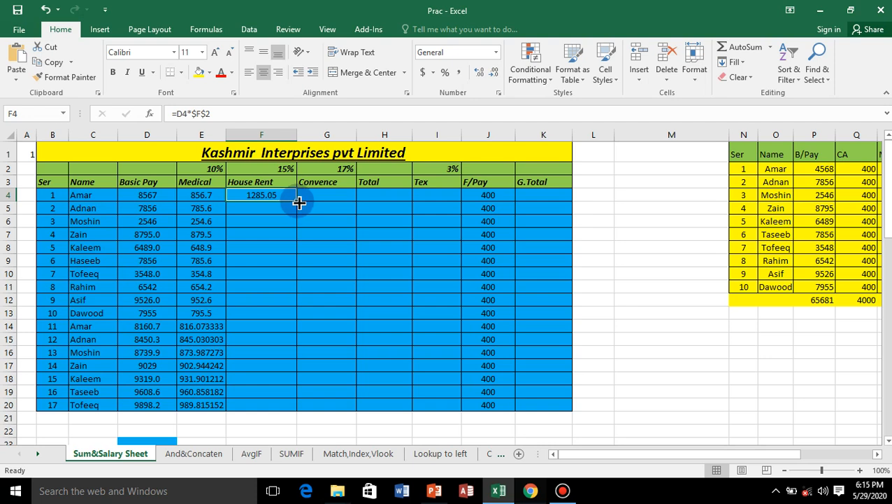
{"action": "left_click_drag", "start_coordinate": [297, 202], "coordinate": [261, 408]}
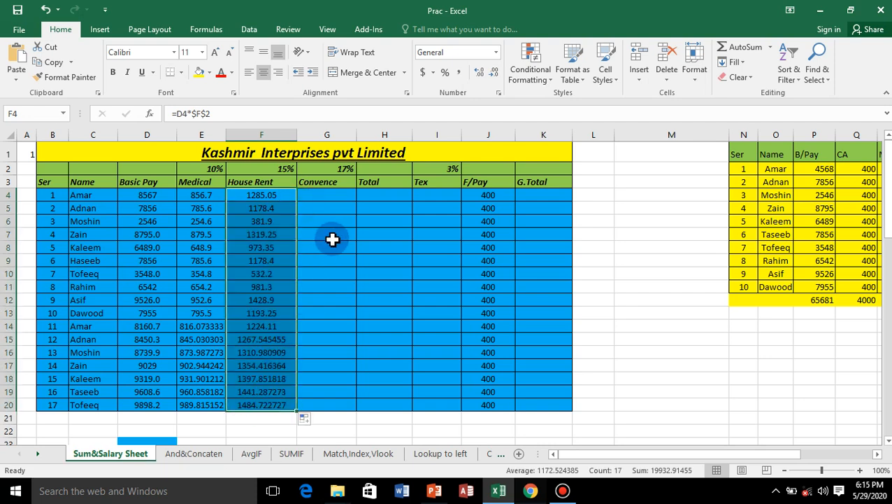
Step: Enter the Convence formula =D4*$G$2 in G4 with an absolute rate reference, and fill it down to G20
{"action": "left_click", "coordinate": [339, 196]}
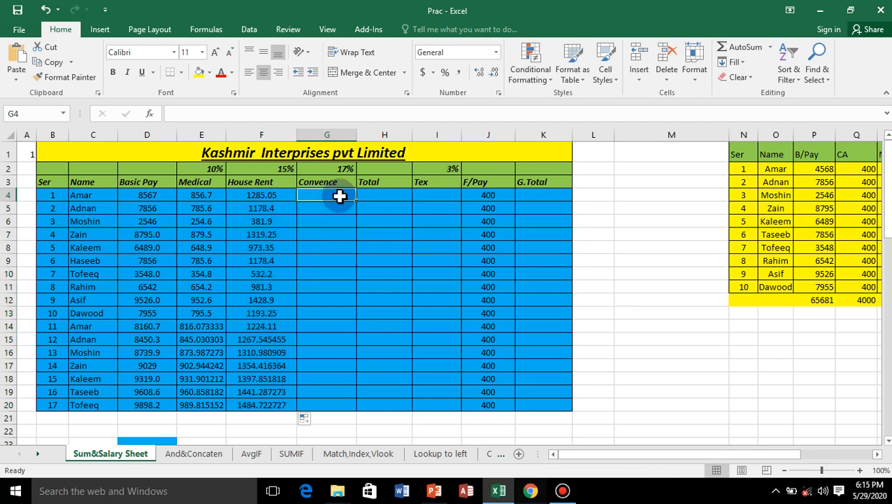
{"action": "type", "text": "="}
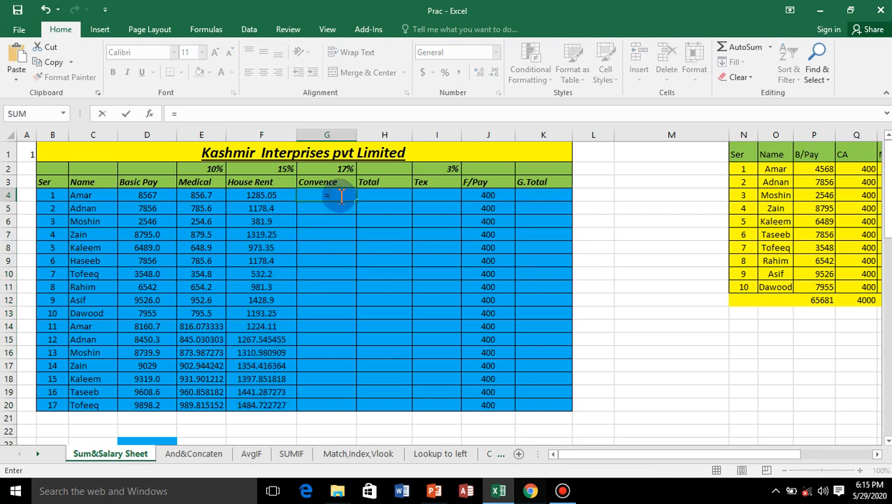
{"action": "left_click", "coordinate": [155, 196]}
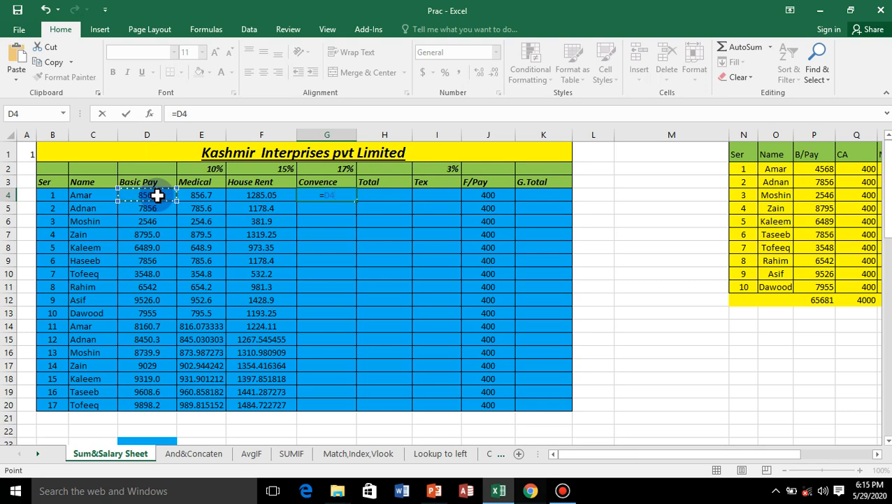
{"action": "type", "text": "*"}
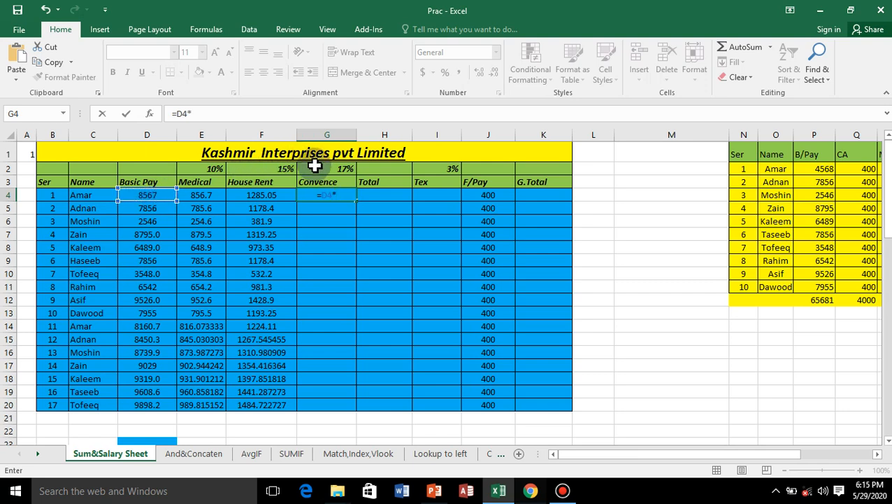
{"action": "left_click", "coordinate": [342, 168]}
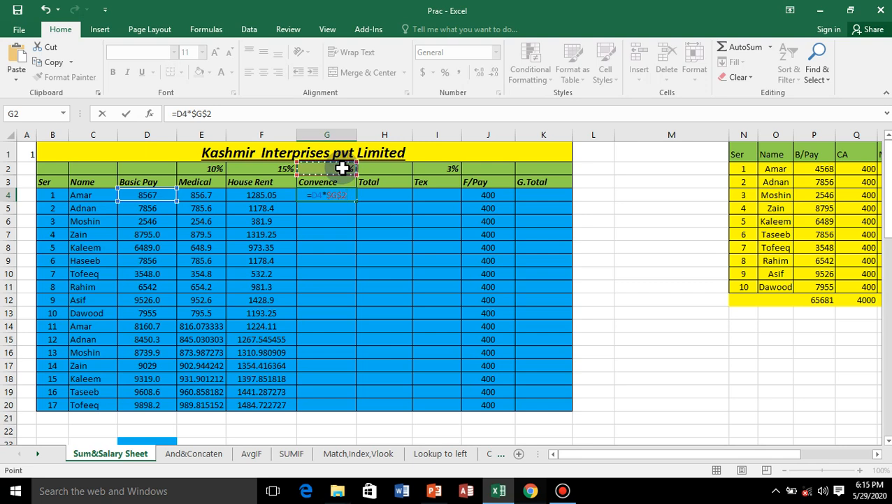
{"action": "key", "text": "Return"}
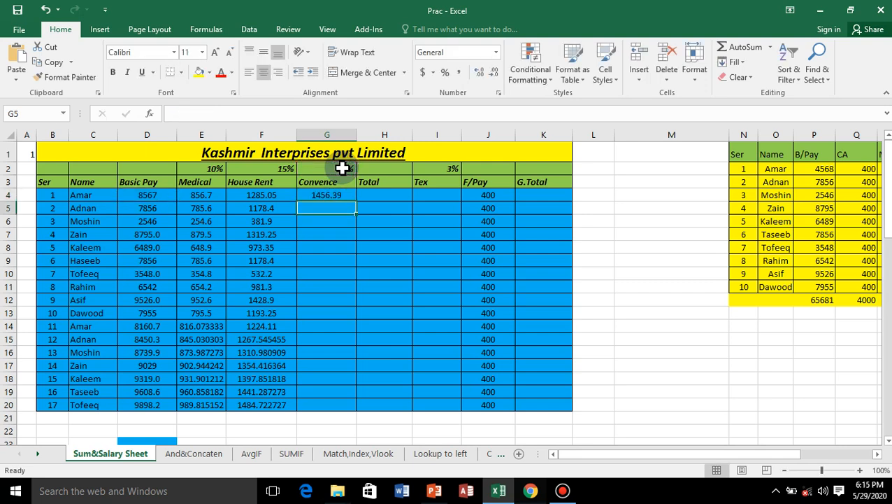
{"action": "left_click", "coordinate": [341, 194]}
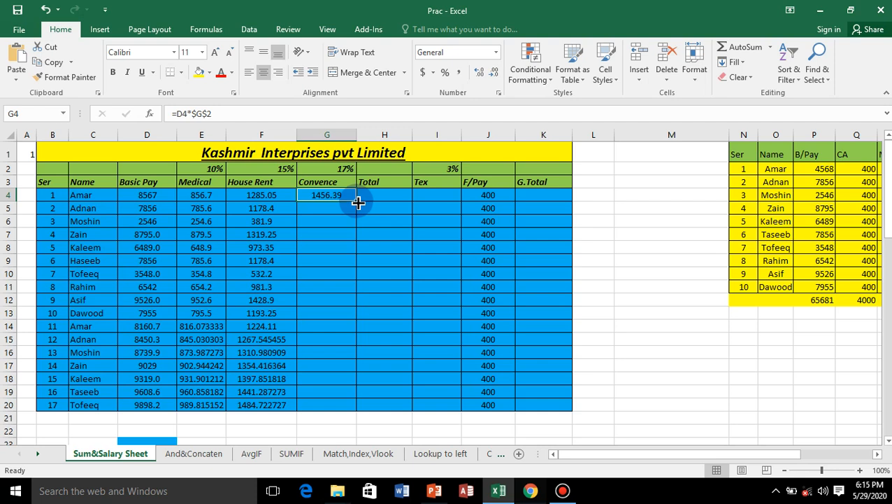
{"action": "left_click_drag", "start_coordinate": [356, 201], "coordinate": [334, 414]}
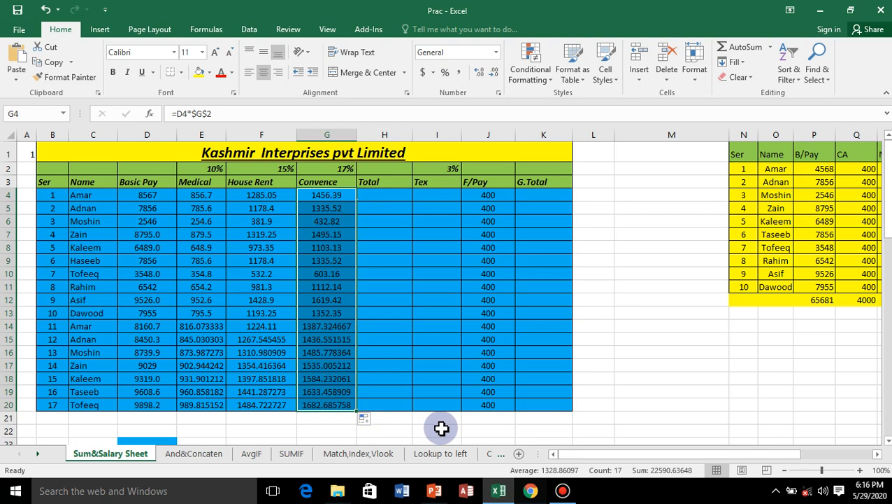
Step: Total basic pay and allowances with =SUM(D4:G4) in H4, and fill the formula down to H20
{"action": "left_click", "coordinate": [392, 196]}
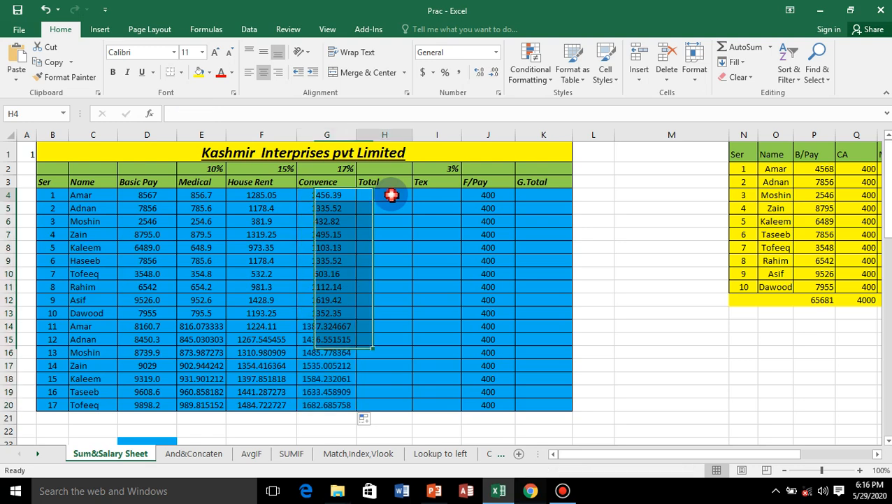
{"action": "type", "text": "="}
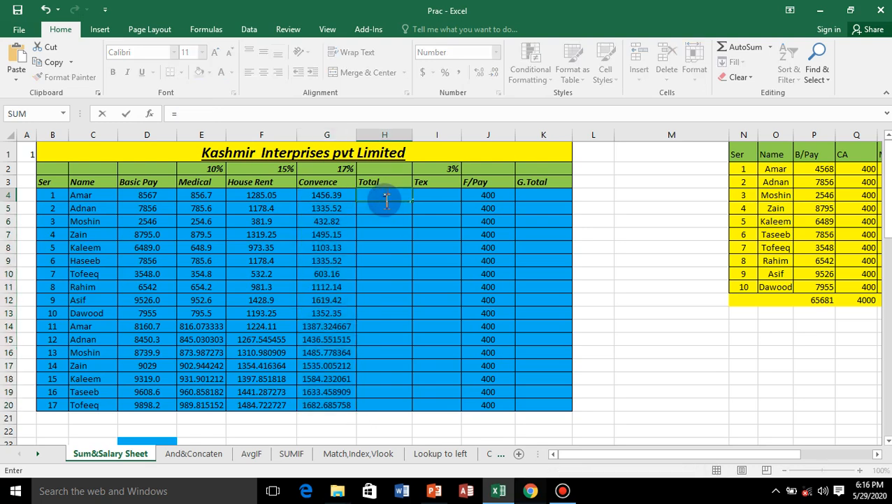
{"action": "type", "text": "sum"}
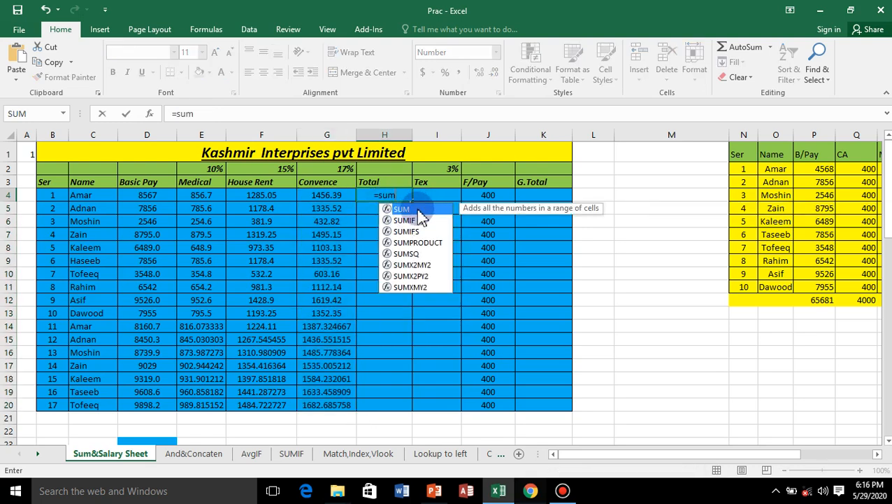
{"action": "left_click", "coordinate": [418, 210]}
{"action": "left_click", "coordinate": [417, 210]}
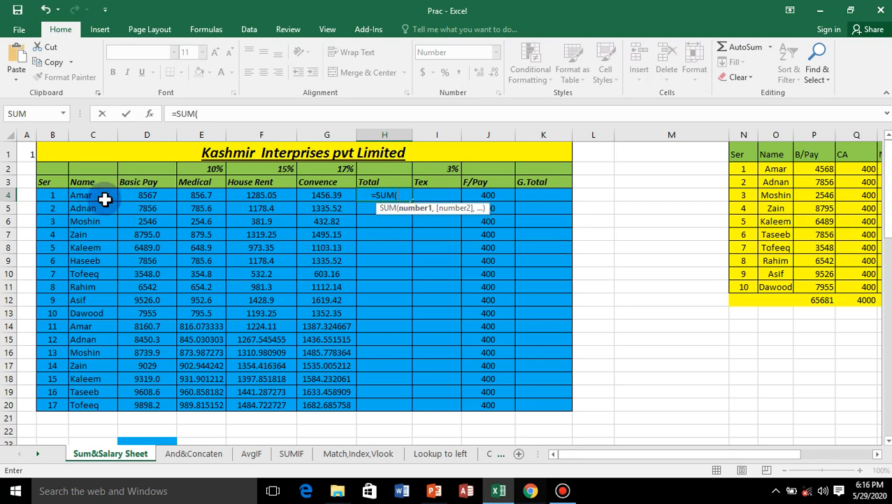
{"action": "left_click_drag", "start_coordinate": [139, 195], "coordinate": [318, 196]}
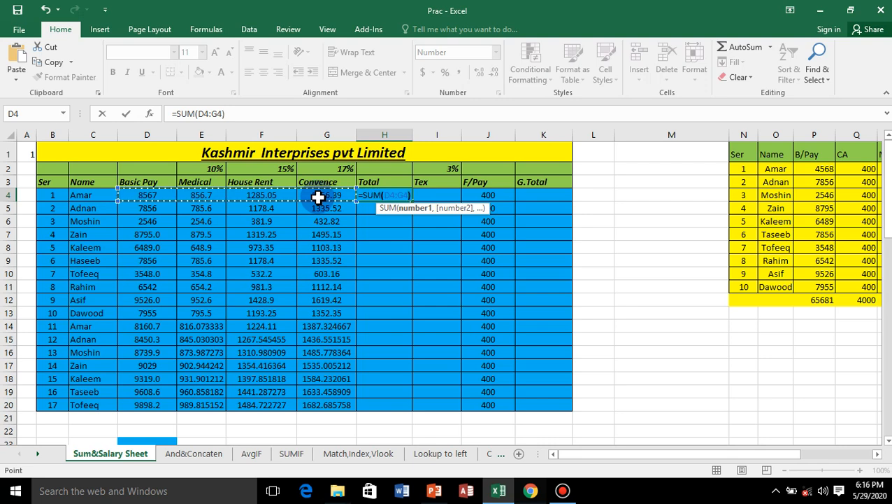
{"action": "type", "text": ")"}
{"action": "key", "text": "Return"}
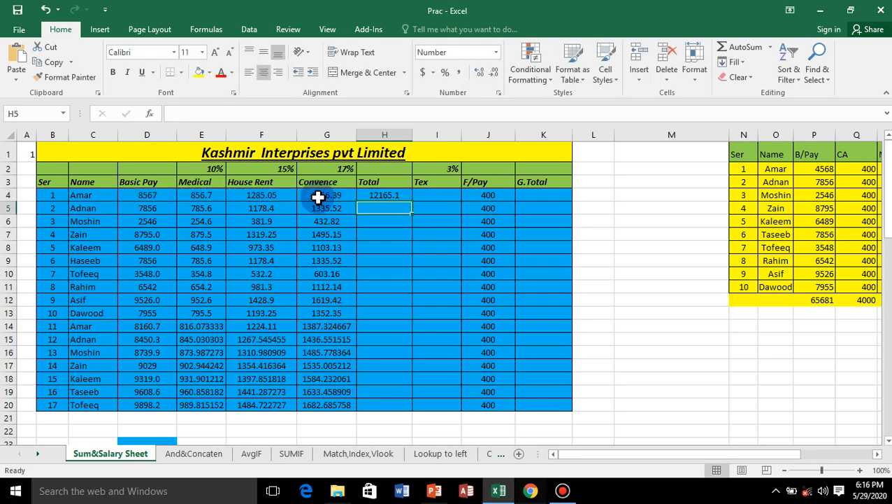
{"action": "left_click", "coordinate": [396, 197]}
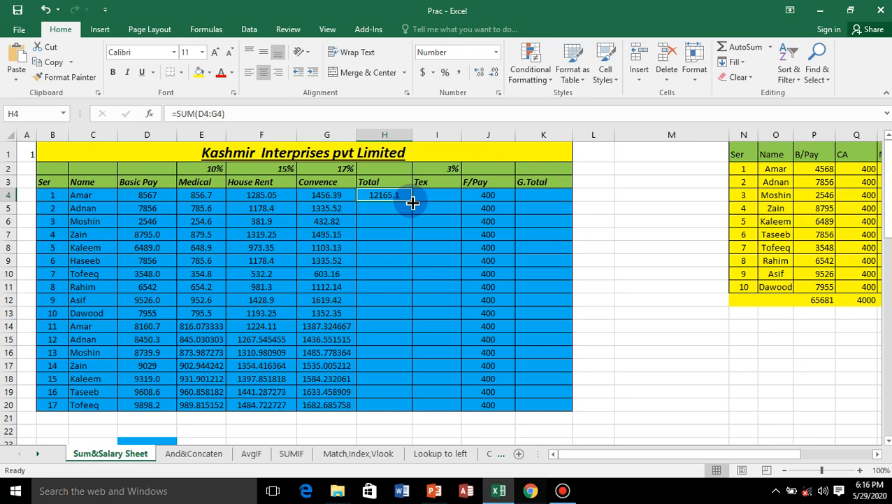
{"action": "left_click_drag", "start_coordinate": [412, 202], "coordinate": [366, 413]}
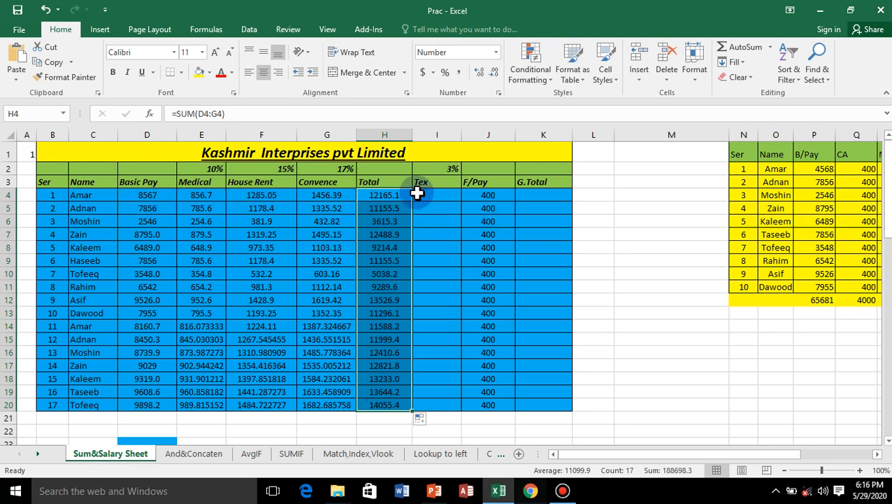
{"action": "left_click", "coordinate": [386, 194]}
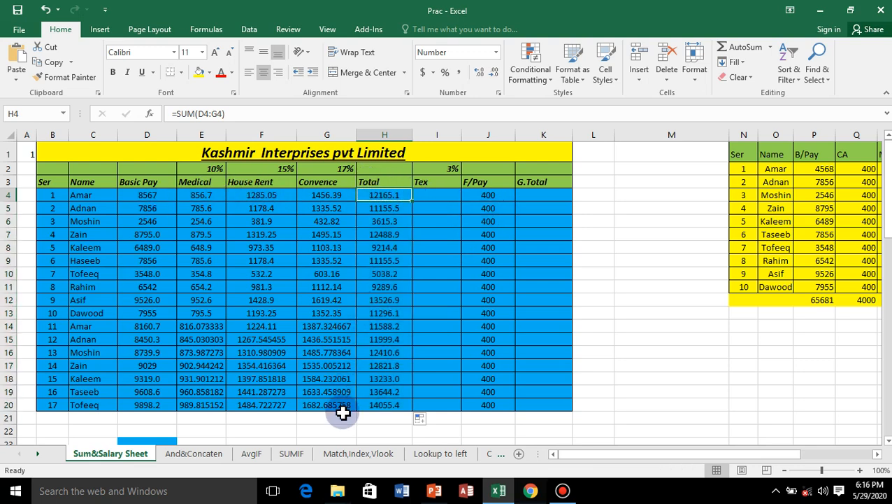
Step: Enter the Tex formula =H4*$I$2 in I4 with the rate cell locked, and fill it down to I20
{"action": "left_click", "coordinate": [442, 194]}
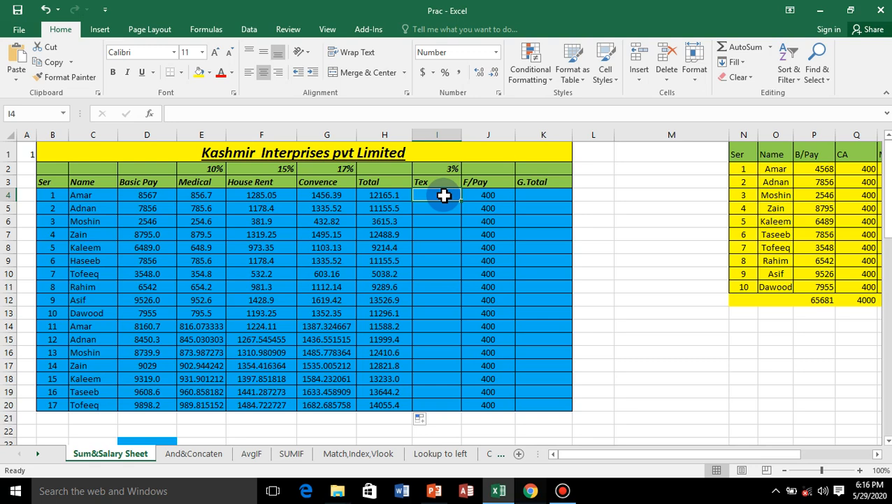
{"action": "type", "text": "="}
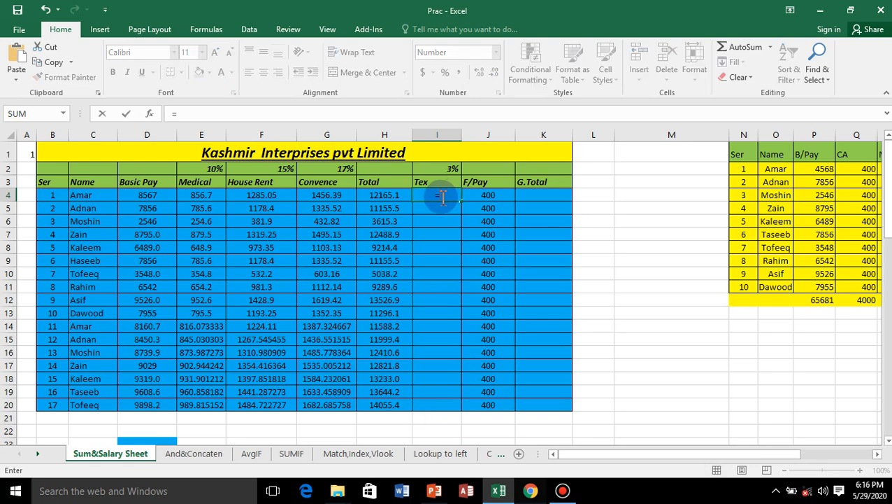
{"action": "left_click", "coordinate": [389, 198]}
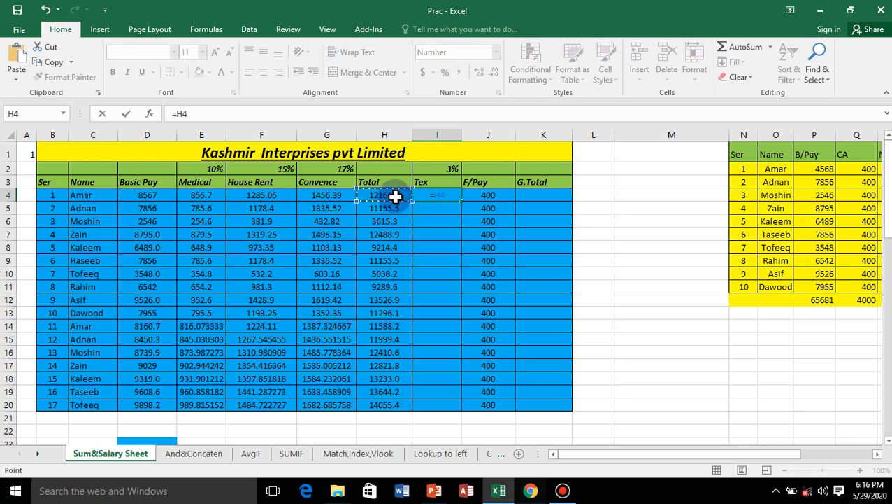
{"action": "type", "text": "*"}
{"action": "left_click", "coordinate": [452, 169]}
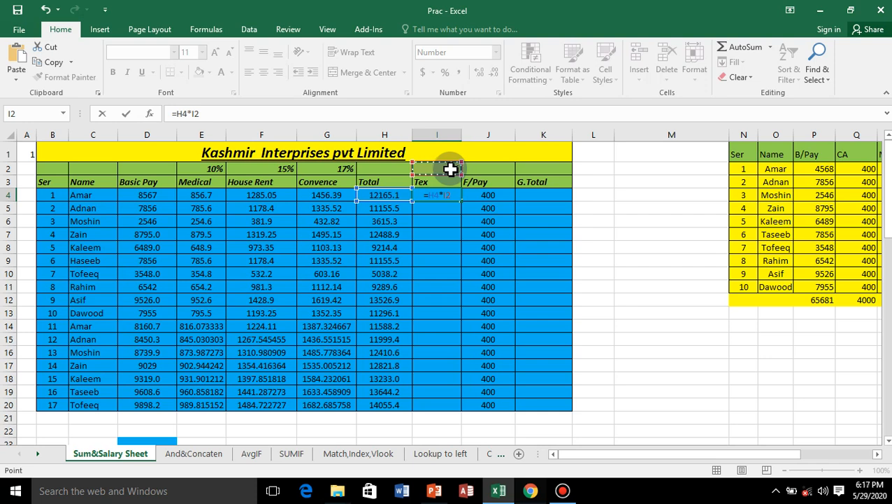
{"action": "key", "text": "Return"}
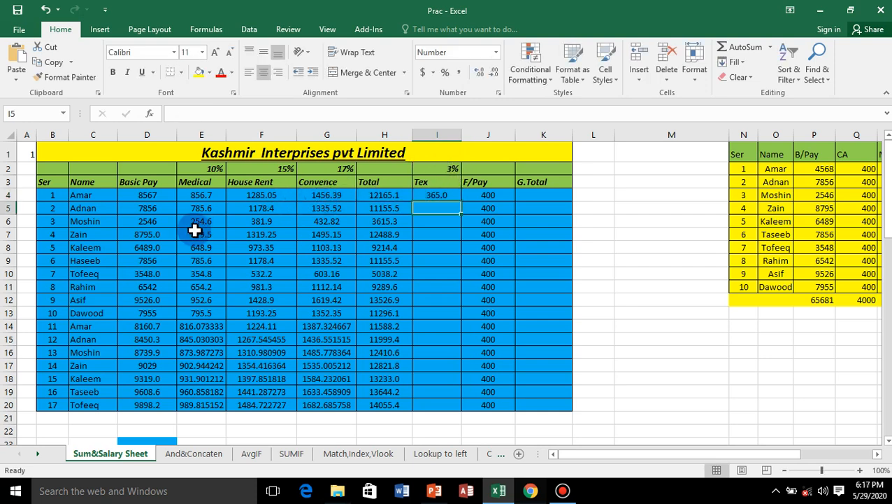
{"action": "left_click", "coordinate": [437, 196]}
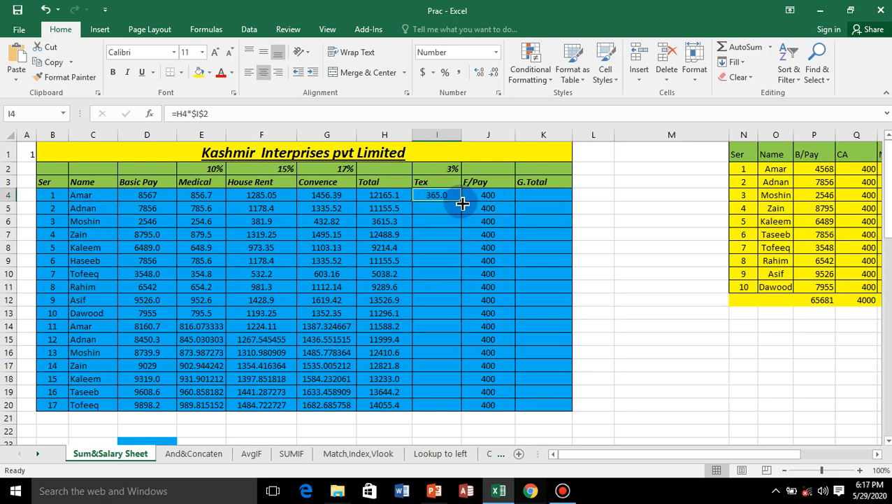
{"action": "left_click_drag", "start_coordinate": [462, 202], "coordinate": [439, 420]}
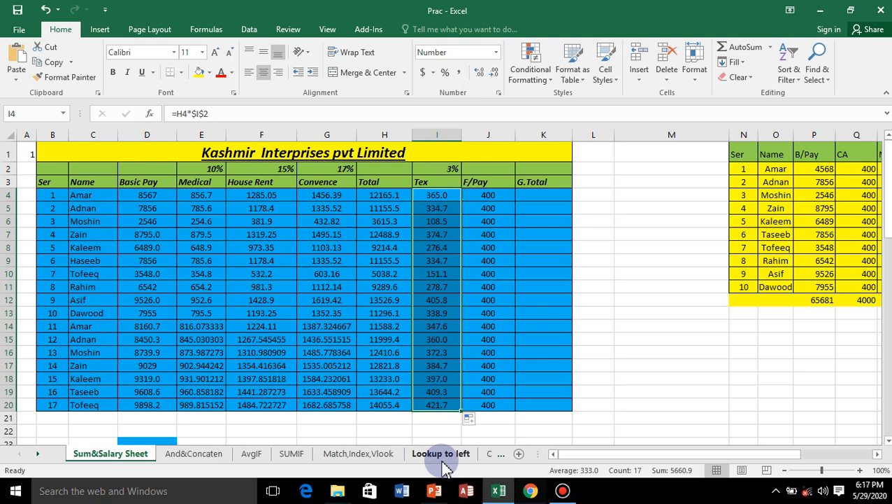
Step: Enter the G.Total formula =H4-I4-J4 in K4 to subtract Tex and F/Pay from Total, and fill it down to K20
{"action": "left_click", "coordinate": [548, 200]}
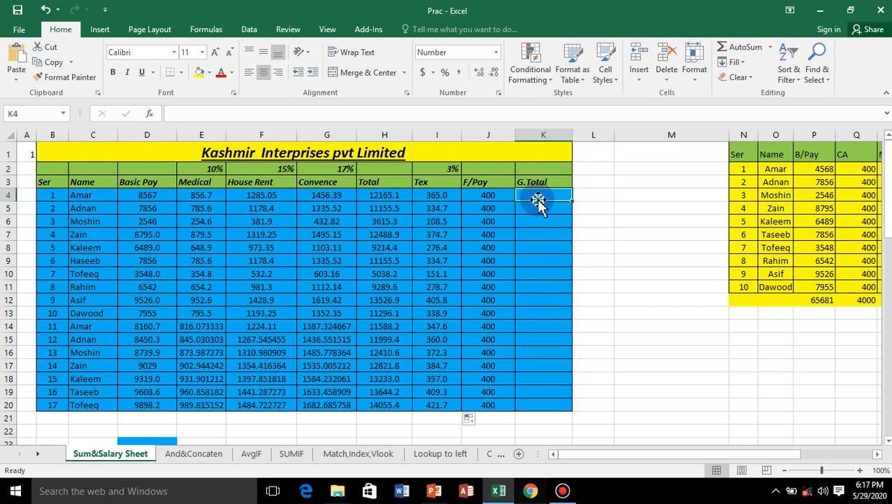
{"action": "type", "text": "="}
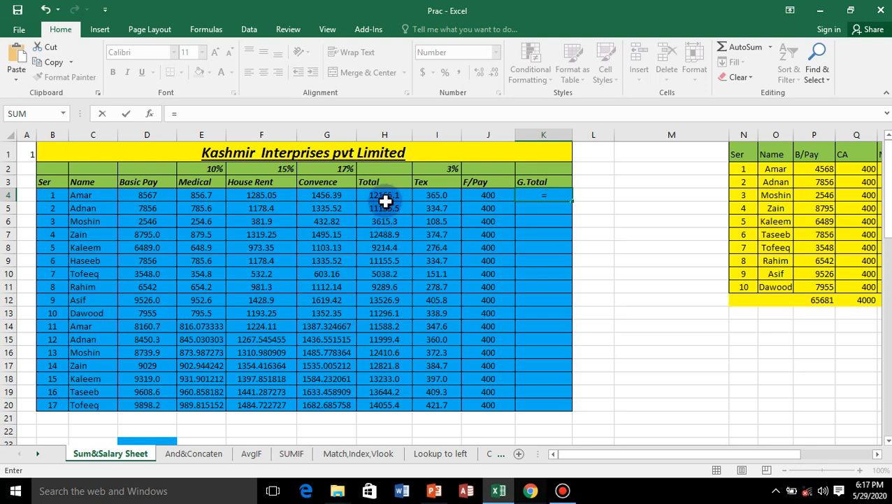
{"action": "left_click", "coordinate": [387, 197]}
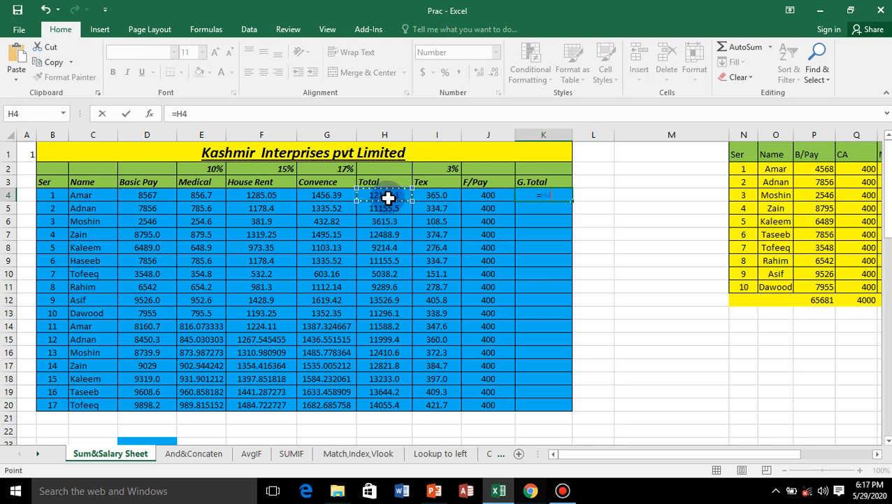
{"action": "type", "text": "-"}
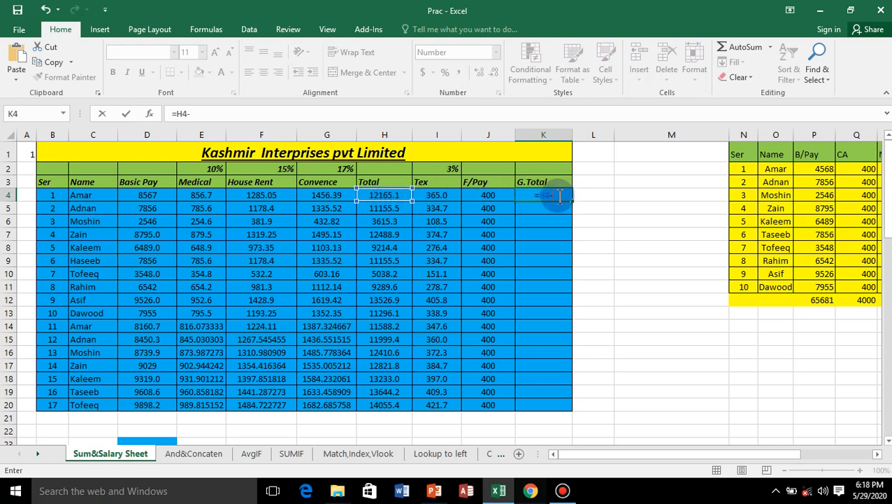
{"action": "left_click", "coordinate": [435, 196]}
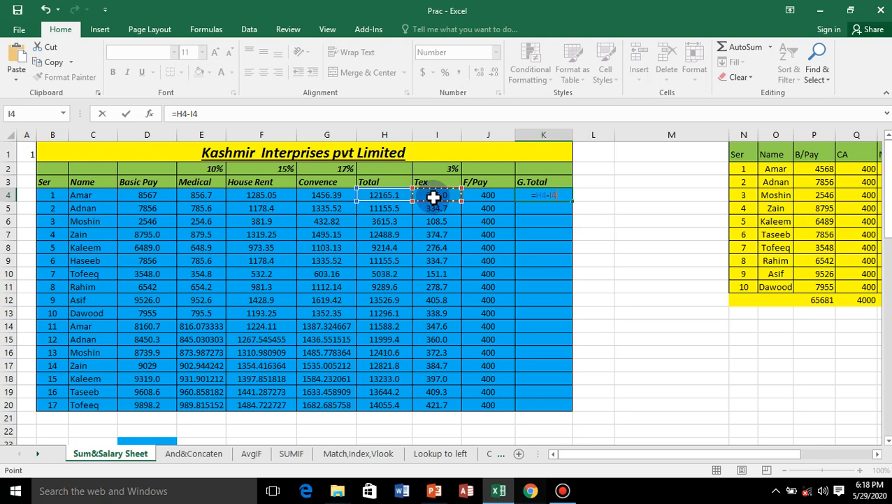
{"action": "type", "text": "-"}
{"action": "left_click", "coordinate": [480, 195]}
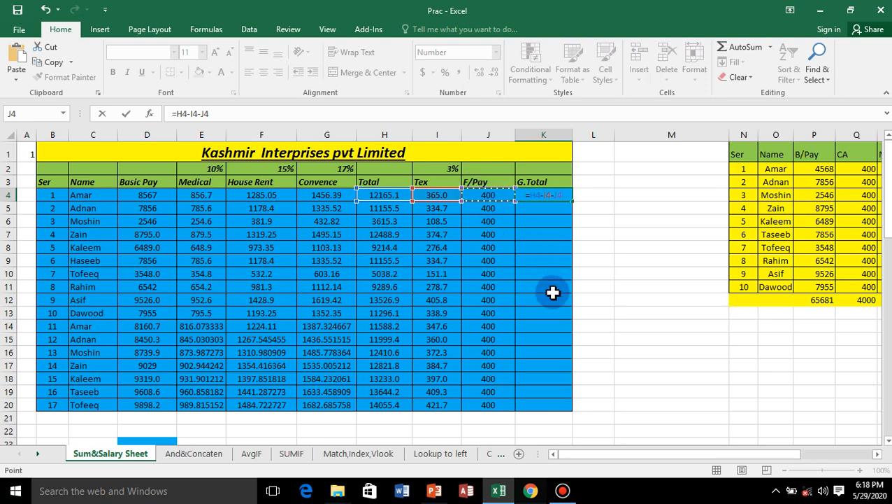
{"action": "key", "text": "Return"}
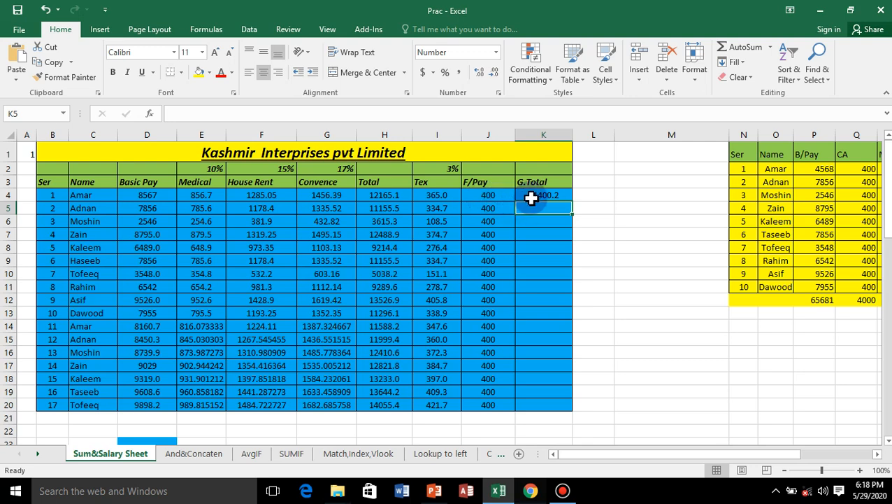
{"action": "left_click", "coordinate": [554, 194]}
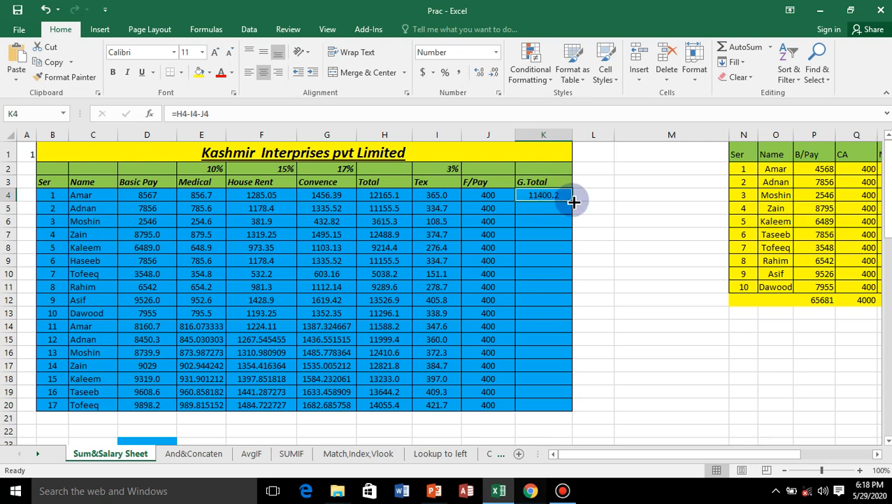
{"action": "left_click_drag", "start_coordinate": [573, 202], "coordinate": [550, 411]}
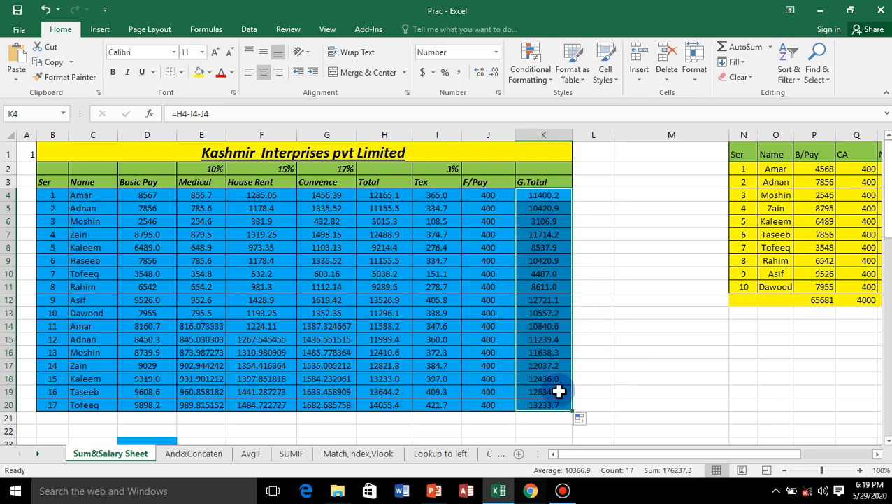
Step: Sum the whole G.Total column with =SUM(K4:K20) in cell K22, below the salary table
{"action": "scroll", "coordinate": [577, 402], "scroll_direction": "down", "scroll_amount": 2}
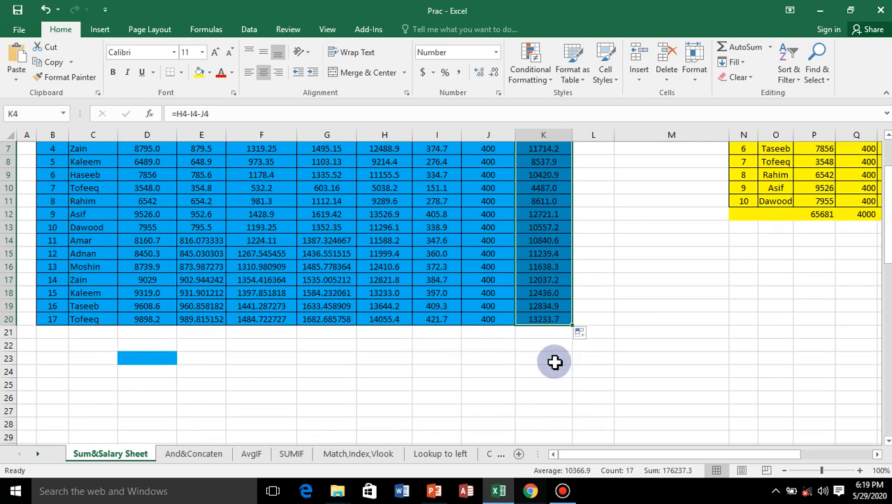
{"action": "left_click", "coordinate": [546, 347]}
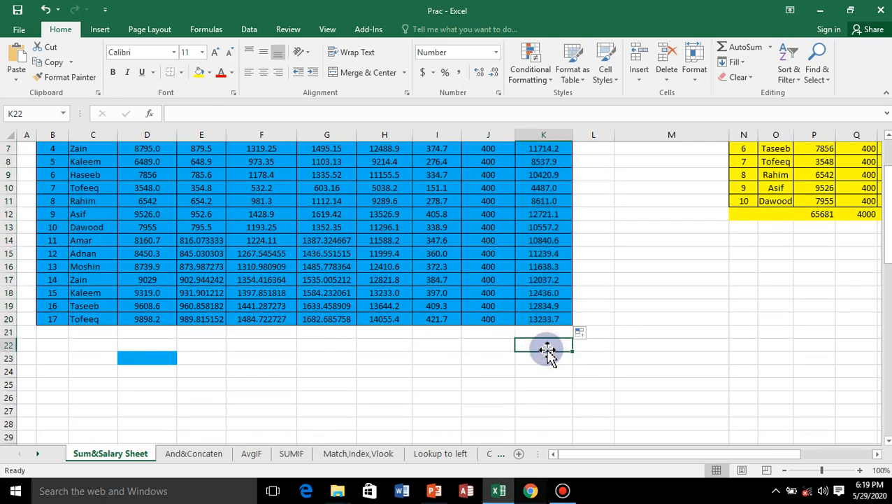
{"action": "type", "text": "=su"}
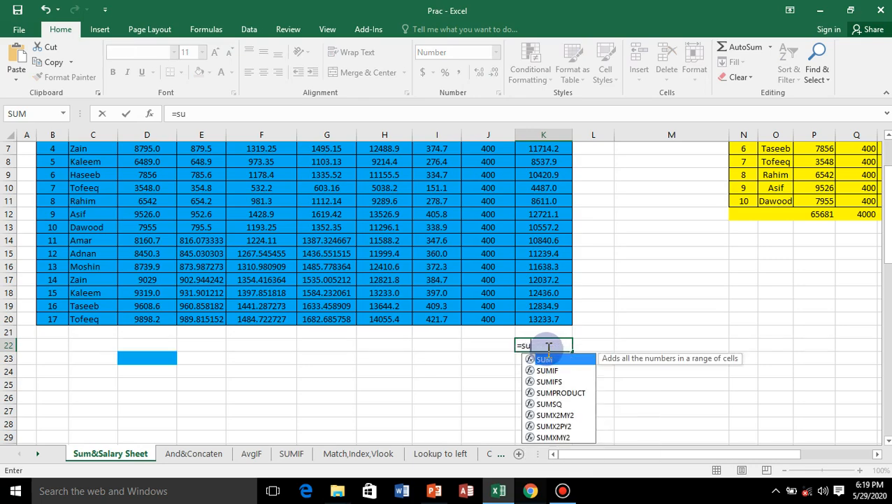
{"action": "type", "text": "m"}
{"action": "double_click", "coordinate": [547, 360]}
{"action": "scroll", "coordinate": [634, 292], "scroll_direction": "up", "scroll_amount": 2}
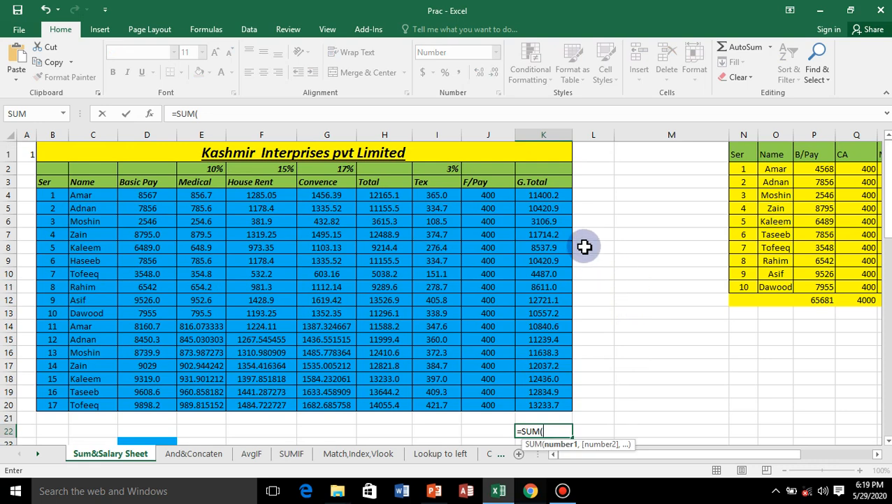
{"action": "left_click_drag", "start_coordinate": [542, 200], "coordinate": [542, 402]}
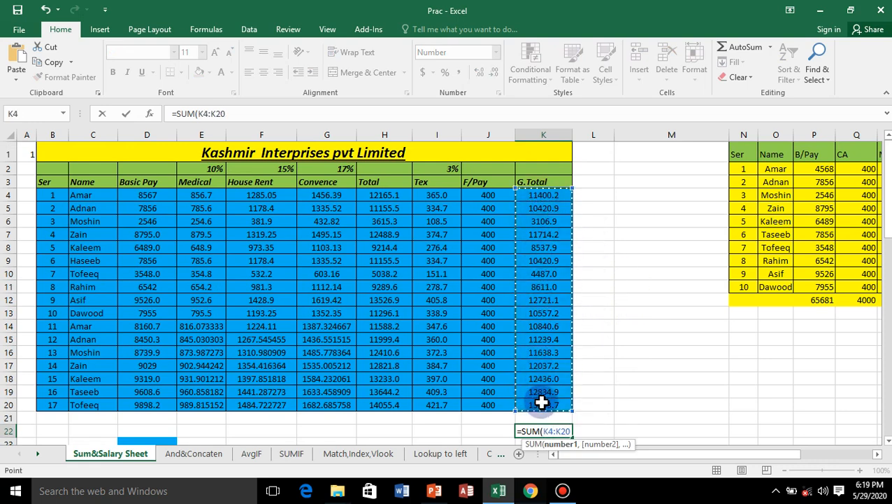
{"action": "type", "text": ")"}
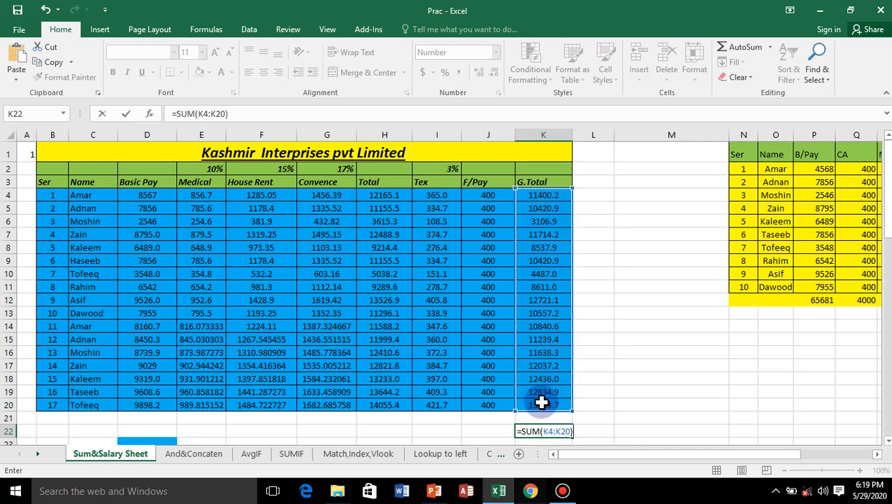
{"action": "key", "text": "Return"}
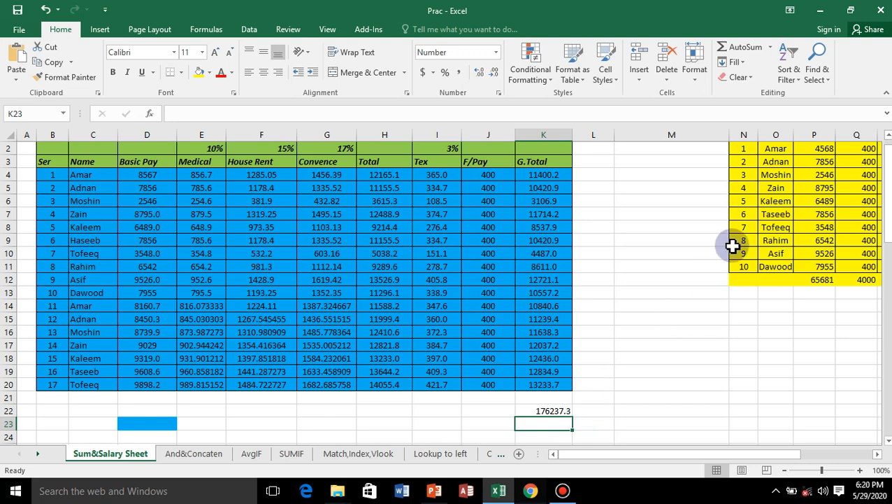
Step: Close the Prac workbook and save its changes
{"action": "left_click", "coordinate": [879, 11]}
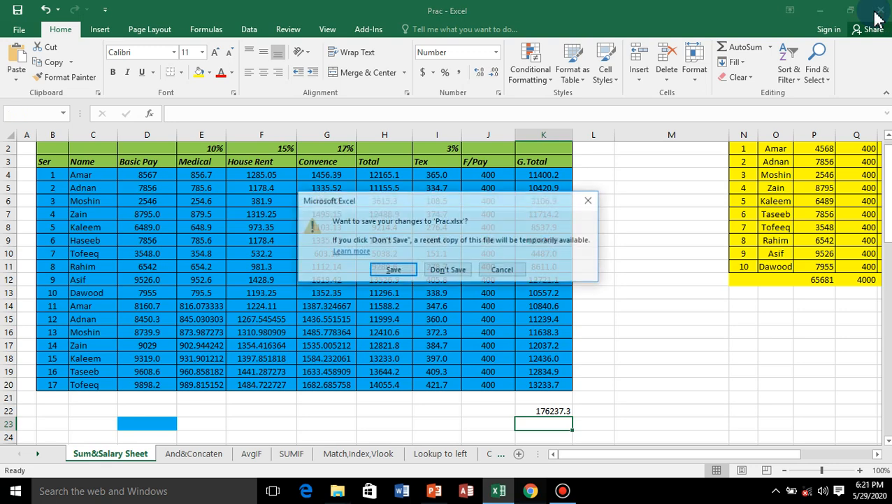
{"action": "left_click", "coordinate": [396, 271]}
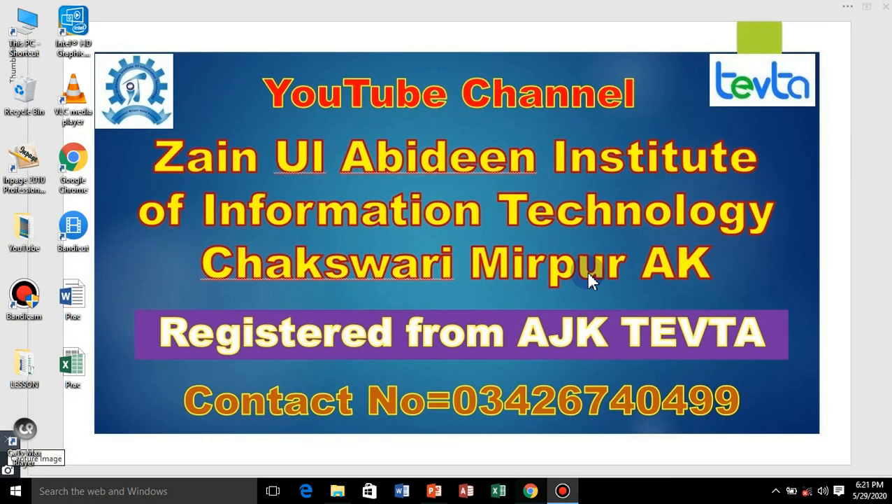